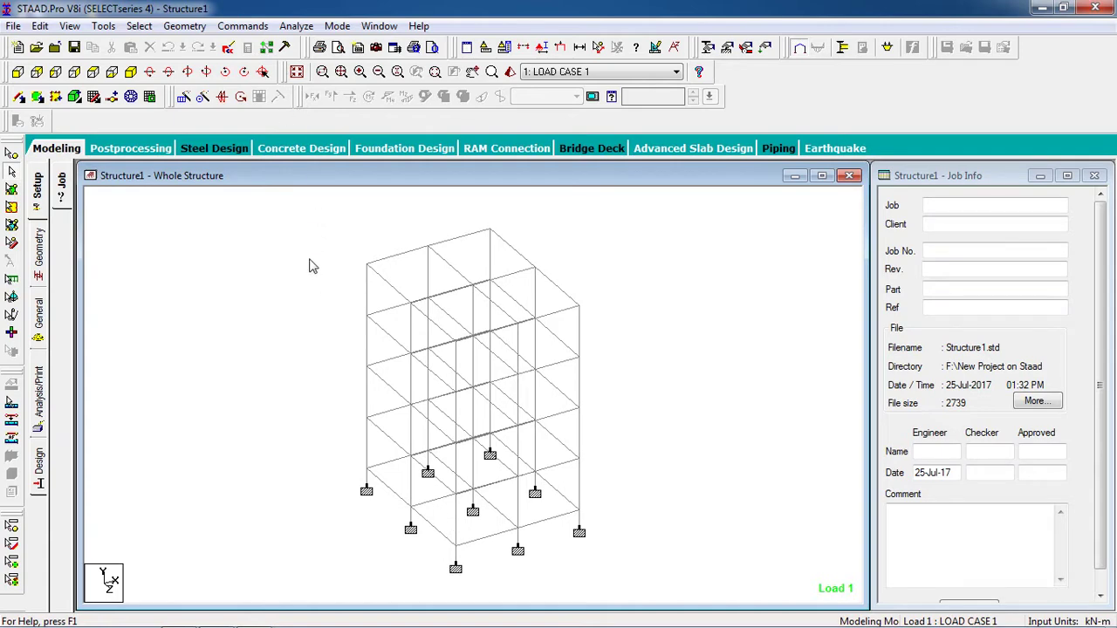
Add a Perform Analysis command with No Print to the model
left_click(243, 26)
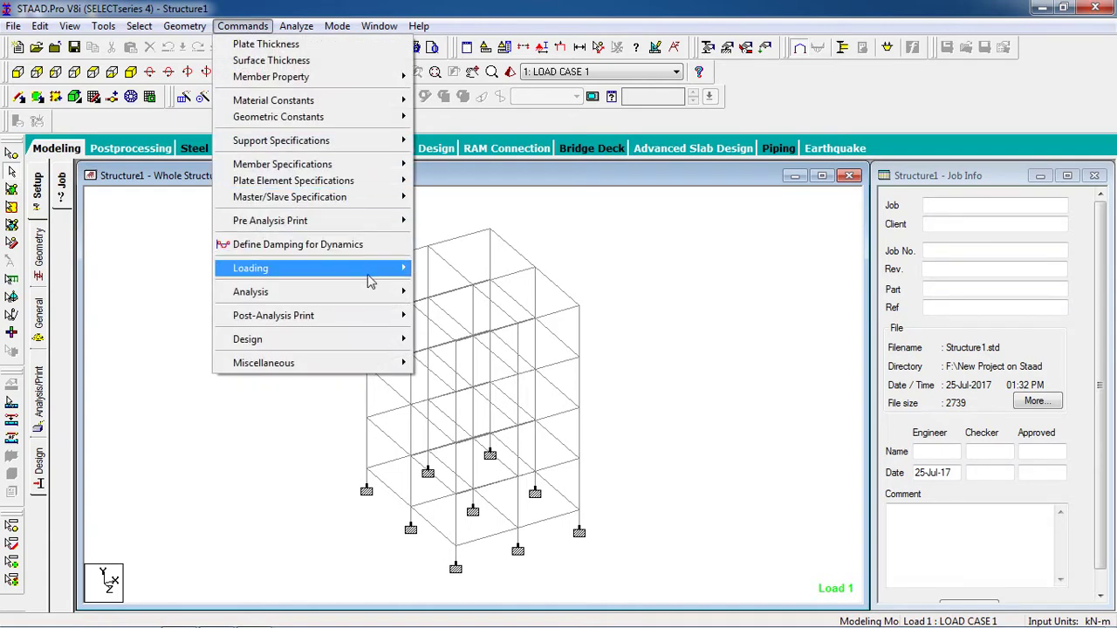
mouse_move(388, 296)
left_click(462, 291)
left_click(500, 412)
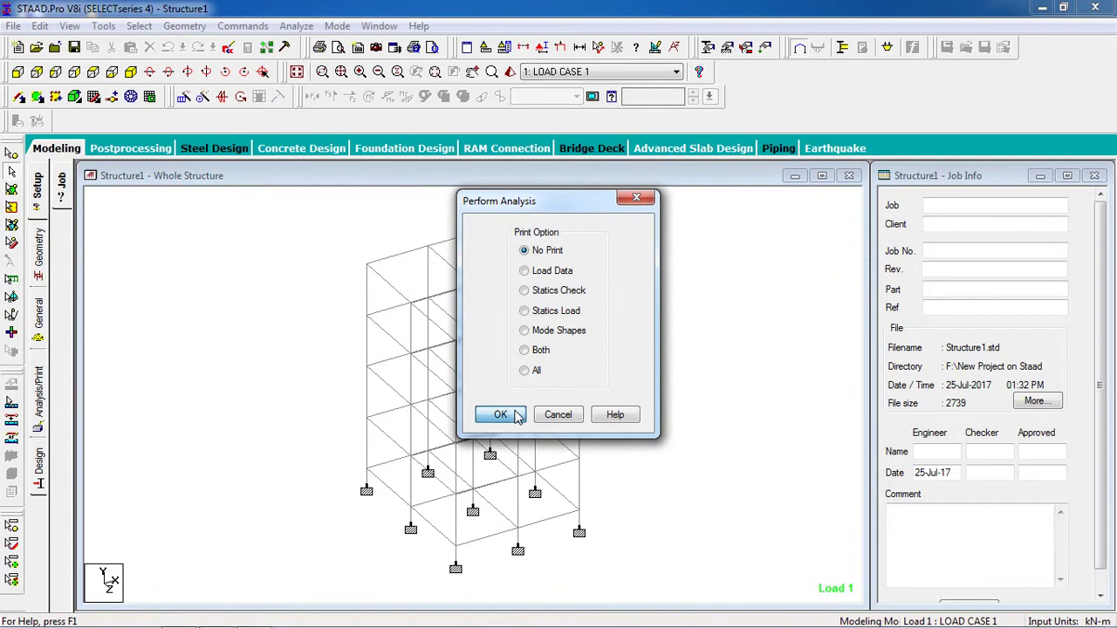
Save the model and run the analysis, closing the report once it finishes with 0 errors
left_click(322, 46)
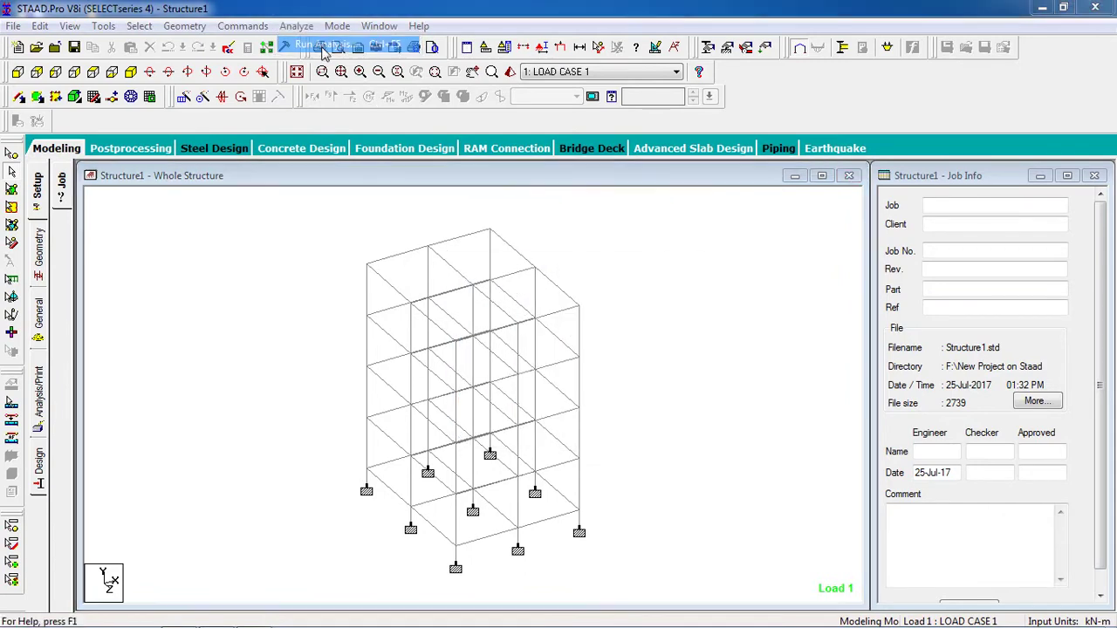
left_click(455, 342)
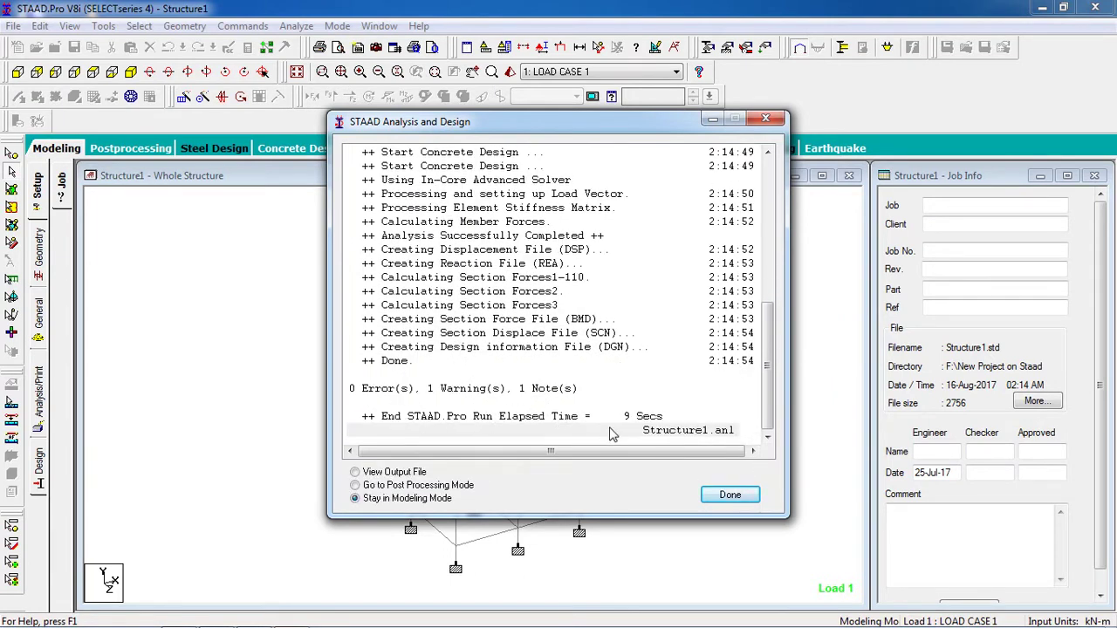
left_click(716, 495)
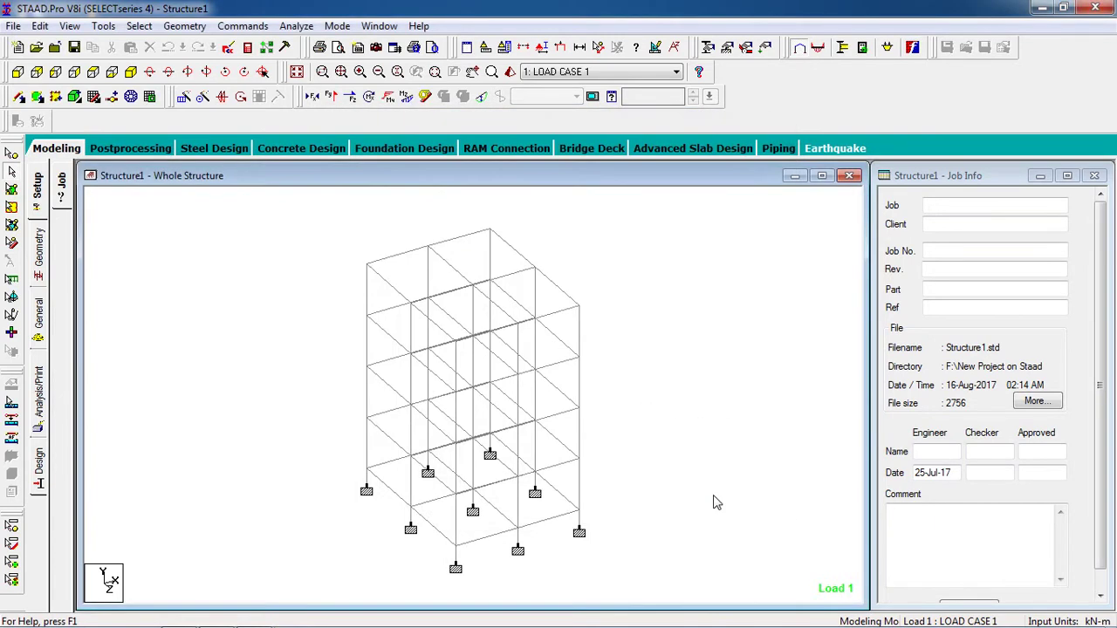
Include all three load cases for foundation design and launch STAAD Foundation Advanced
left_click(415, 150)
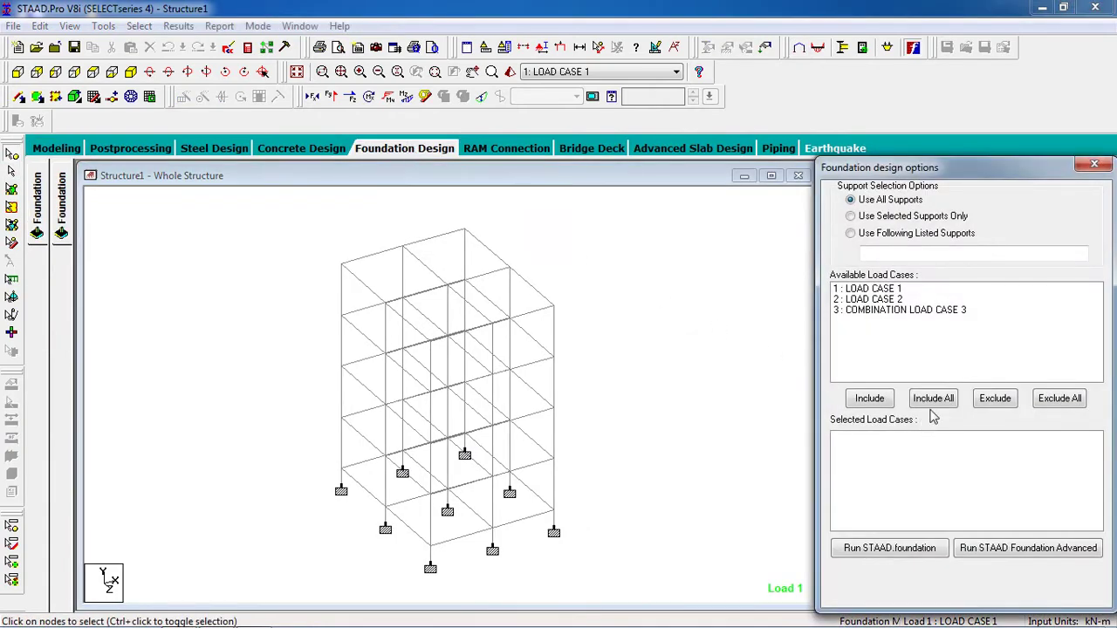
left_click(932, 398)
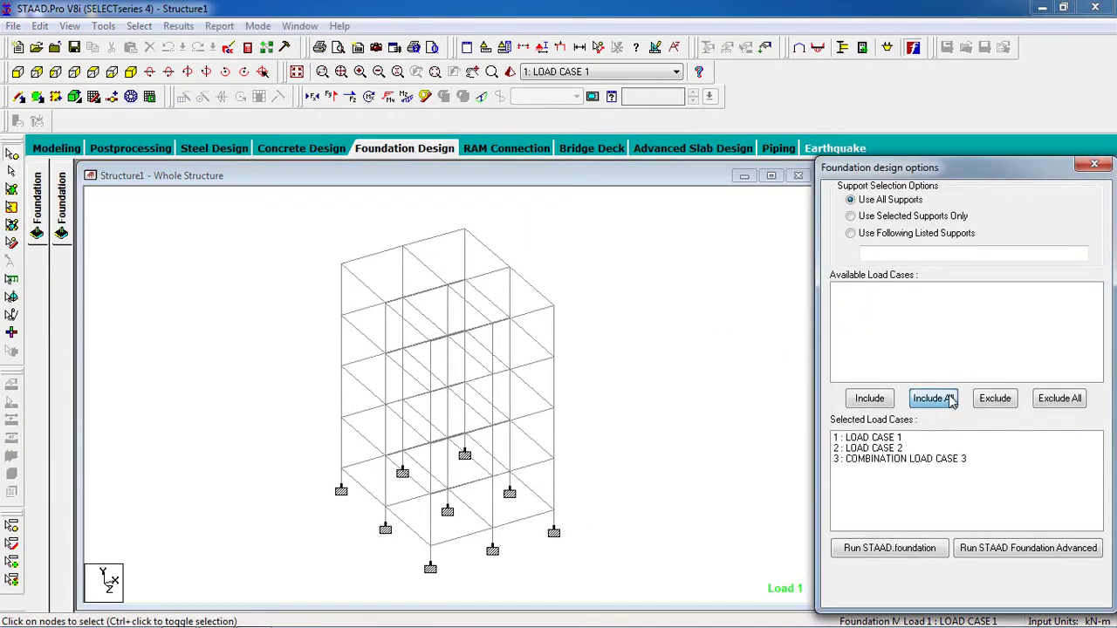
left_click(1047, 552)
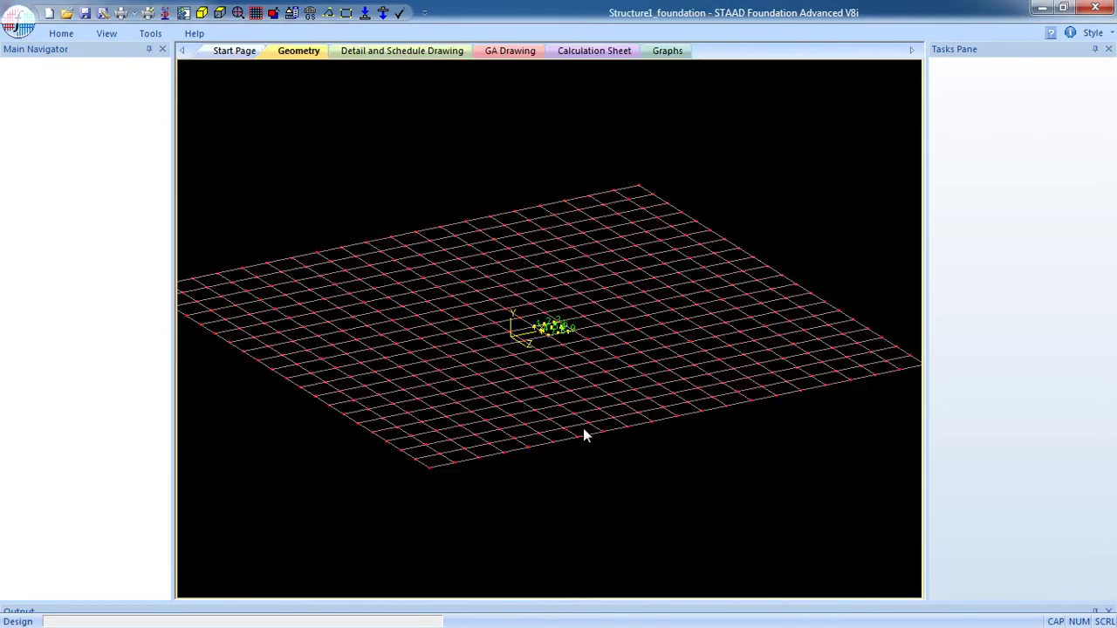
Zoom in on the nine numbered supports and expand the Job Setup options
scroll(580, 328, "up", 4)
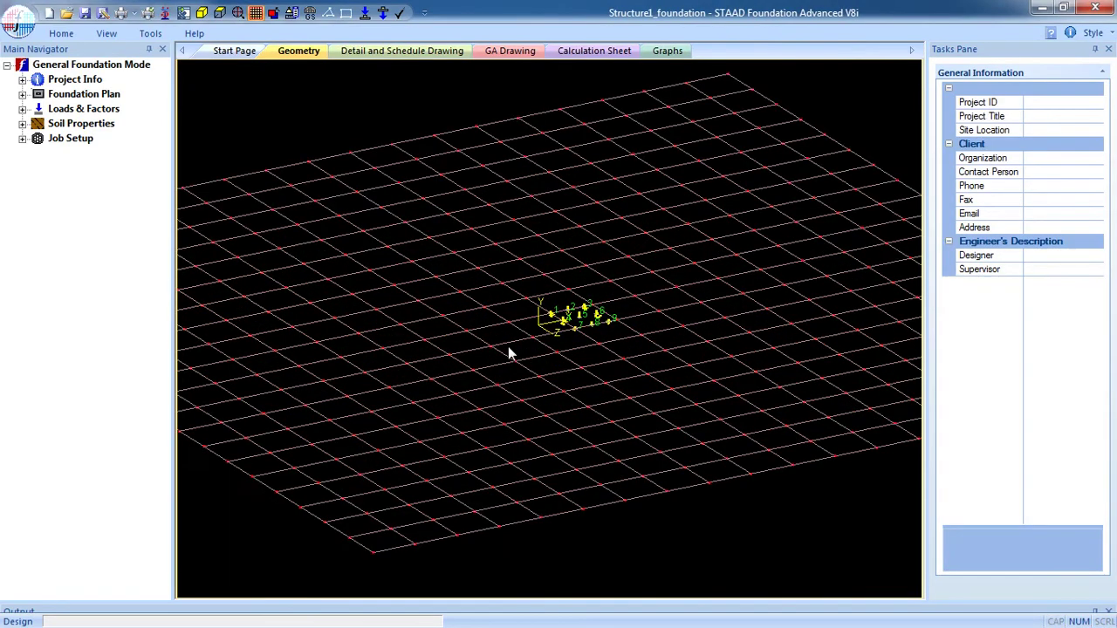
scroll(596, 338, "up", 1)
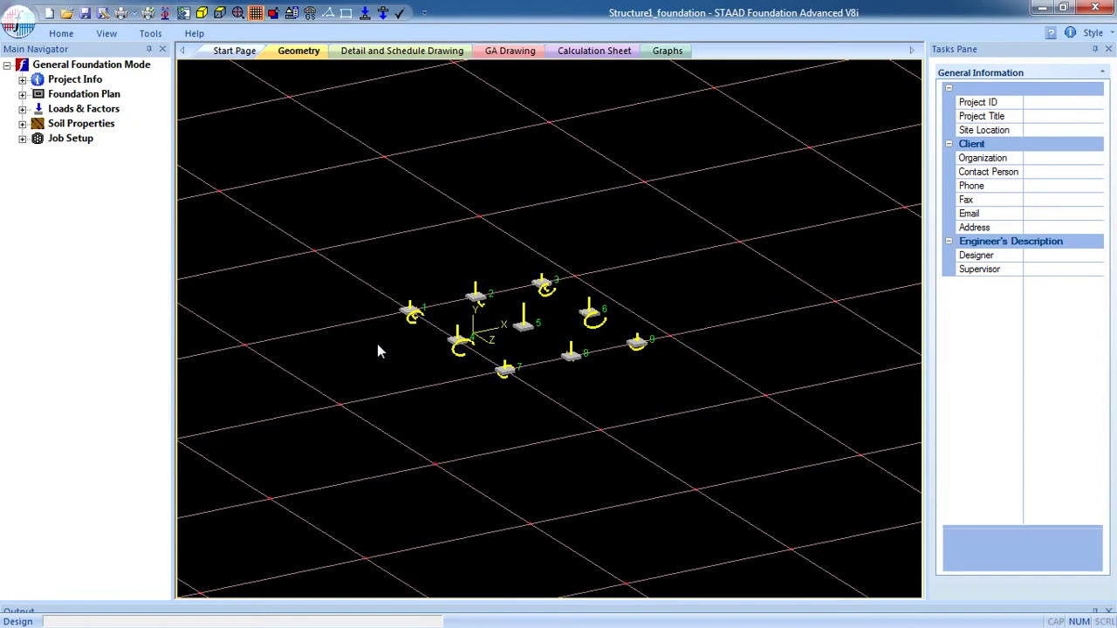
left_click(22, 139)
Start a new foundation job named 'Isolated'
left_click(68, 159)
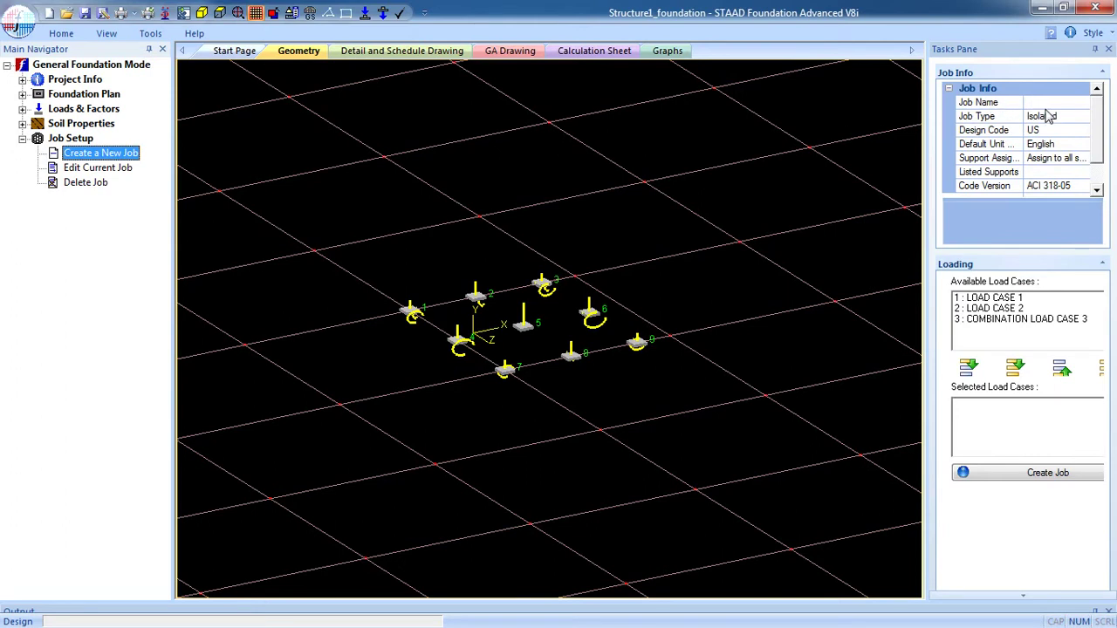
left_click(1043, 103)
type("Isolated")
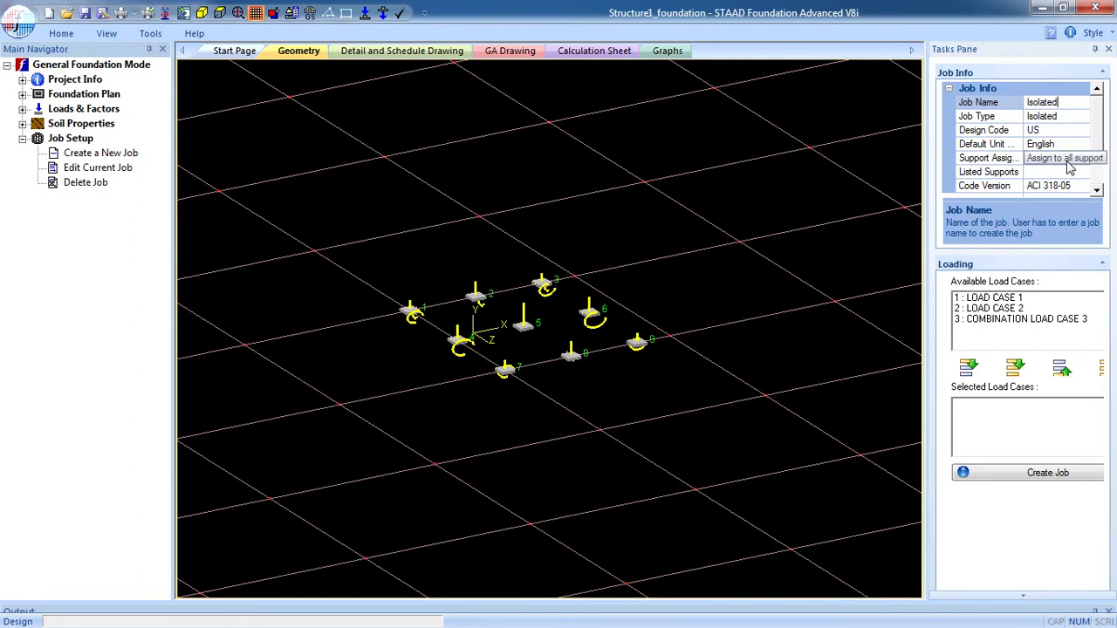
left_click_drag(927, 199, 854, 205)
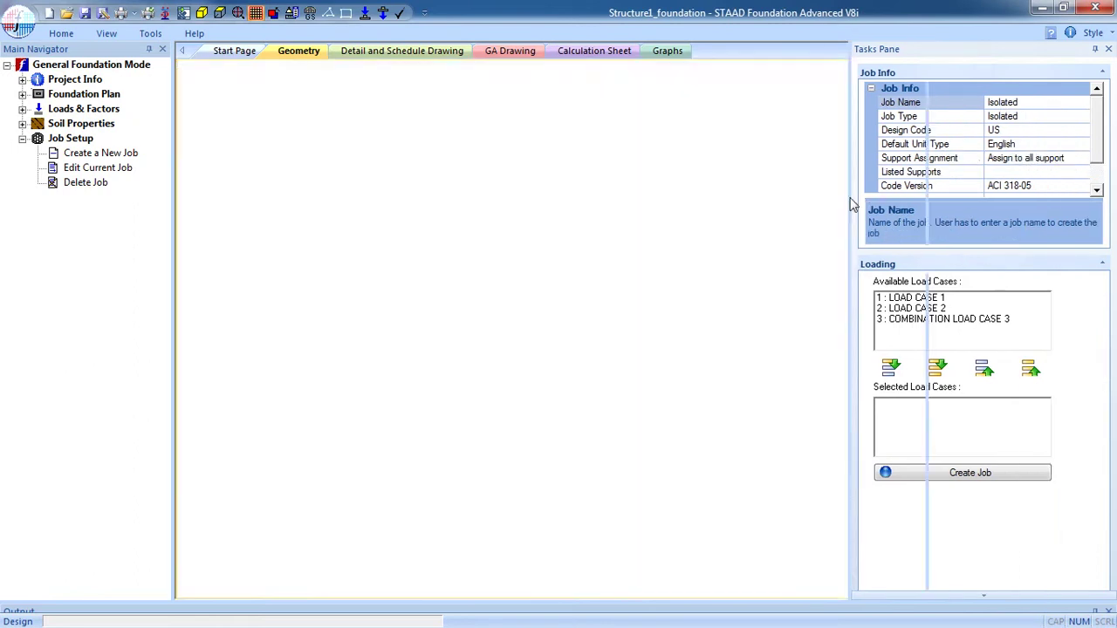
Assign the job to listed supports 7 8 9, add all three load cases, and create it
left_click(1060, 166)
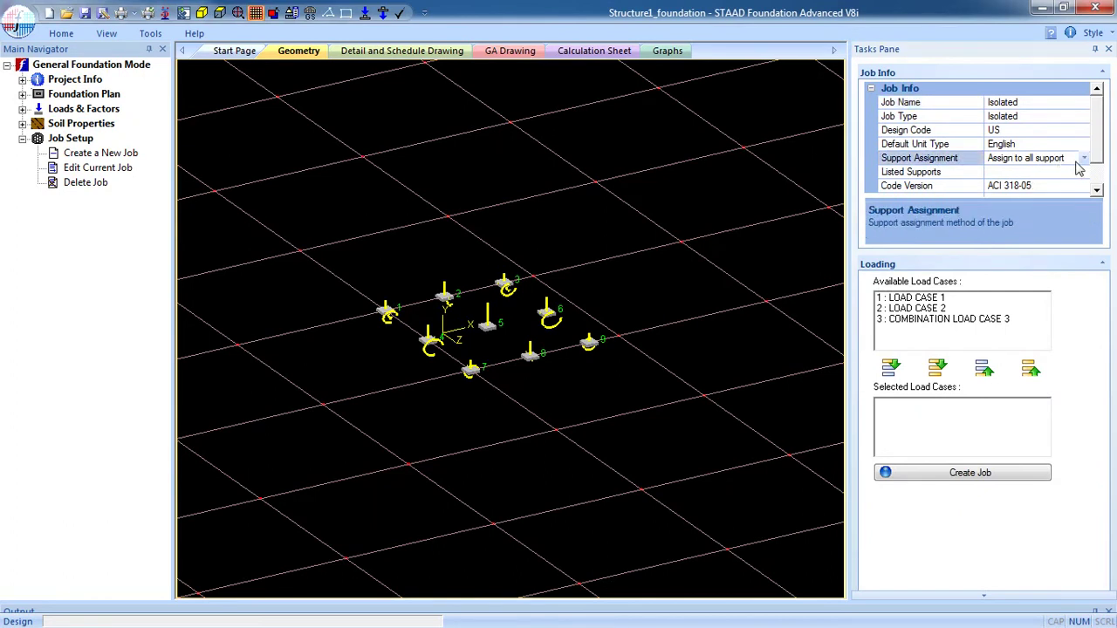
left_click(1083, 159)
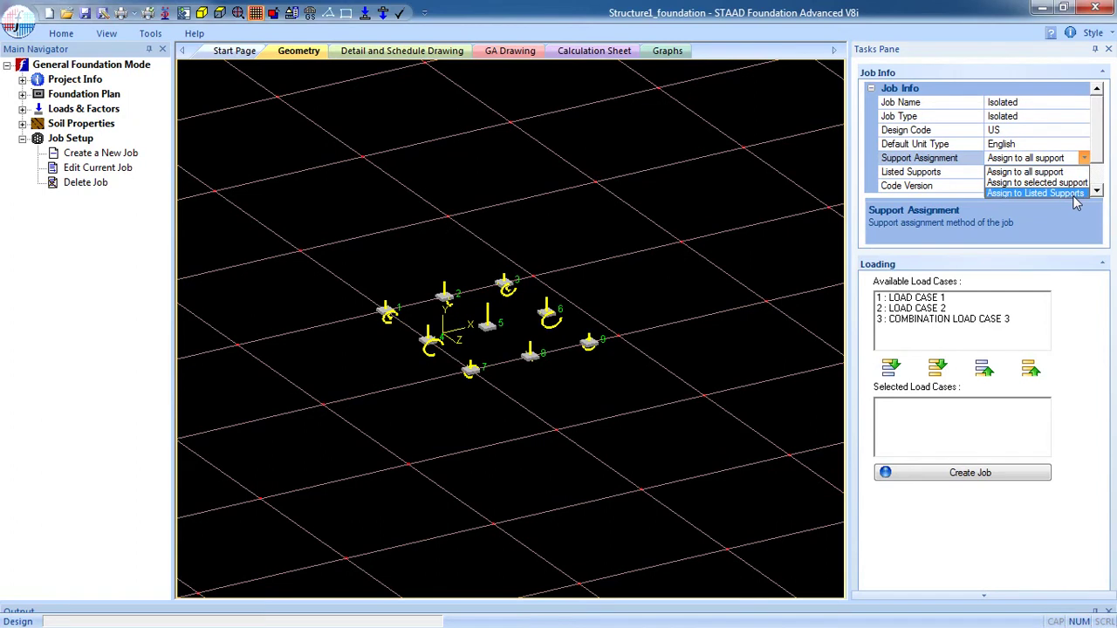
left_click(1074, 194)
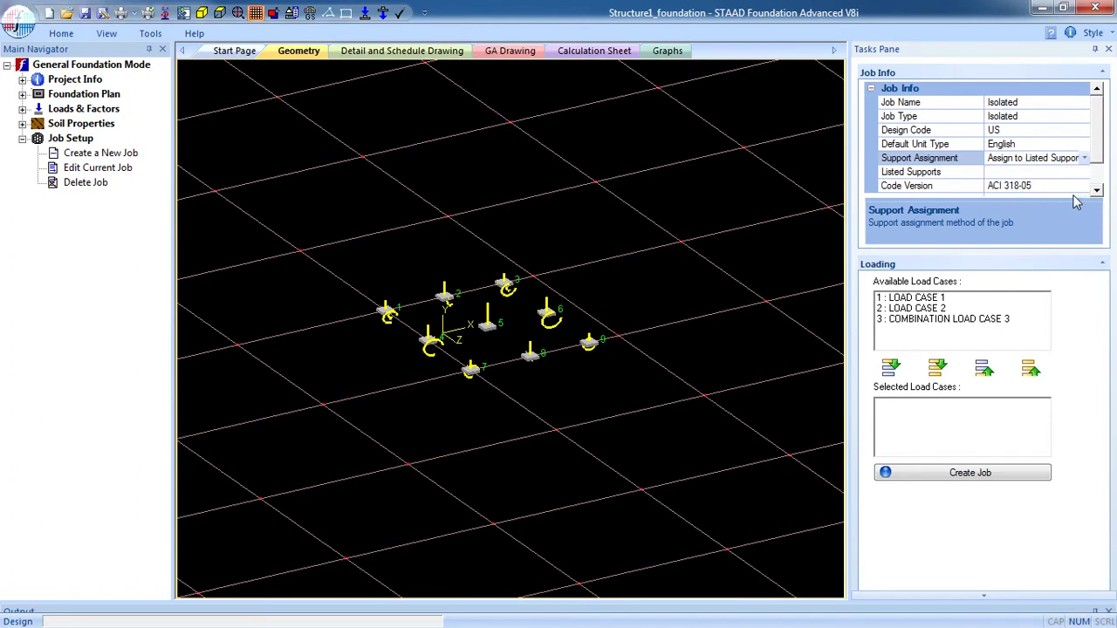
left_click(1053, 173)
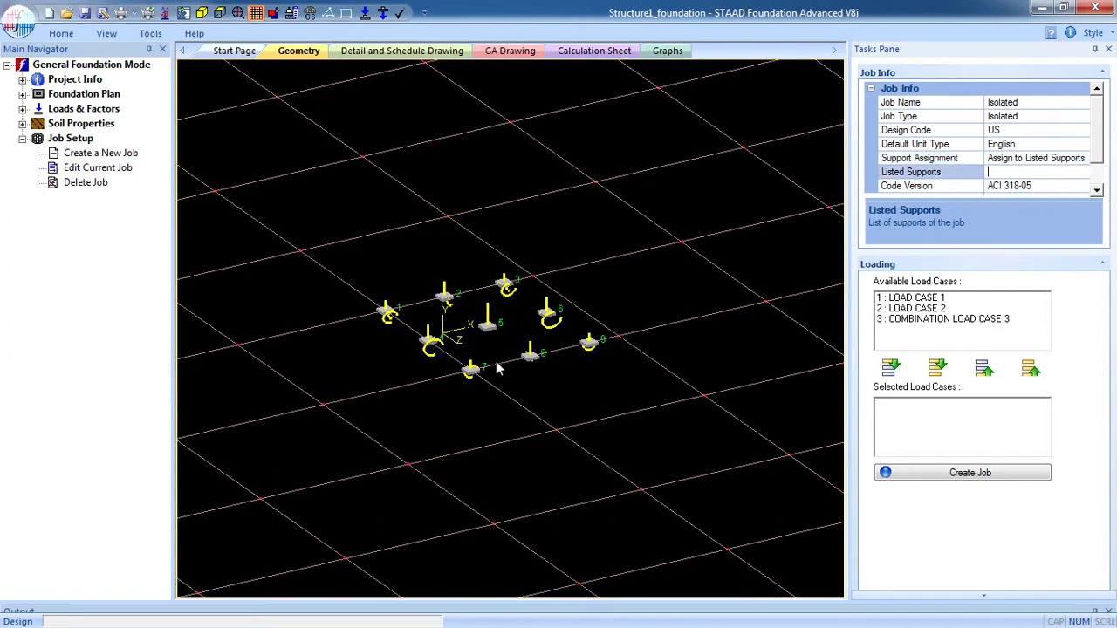
scroll(534, 370, "up", 3)
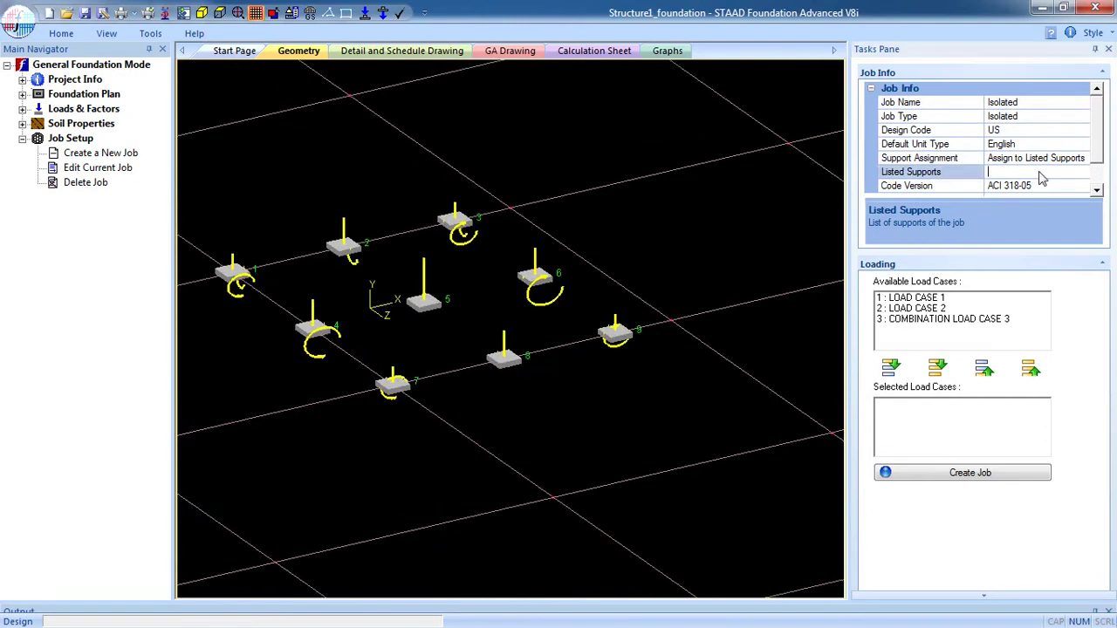
type("7 8 9")
left_click(937, 367)
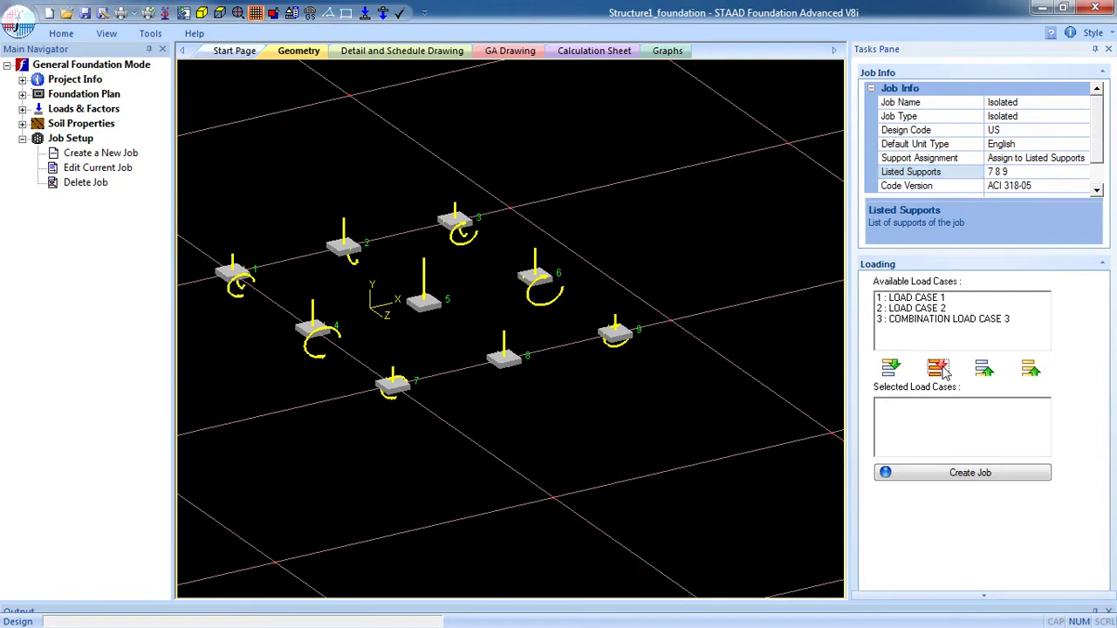
left_click(977, 473)
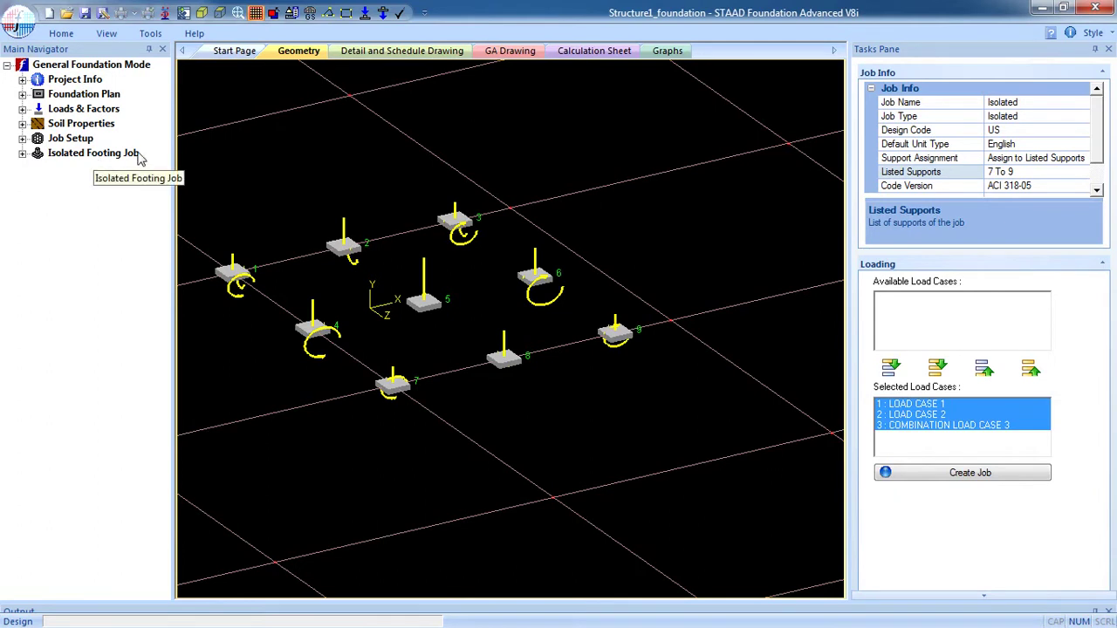
Review the isolated job's concrete, cover and soil, geometry, and sliding and overturning parameters
left_click(22, 152)
left_click(38, 168)
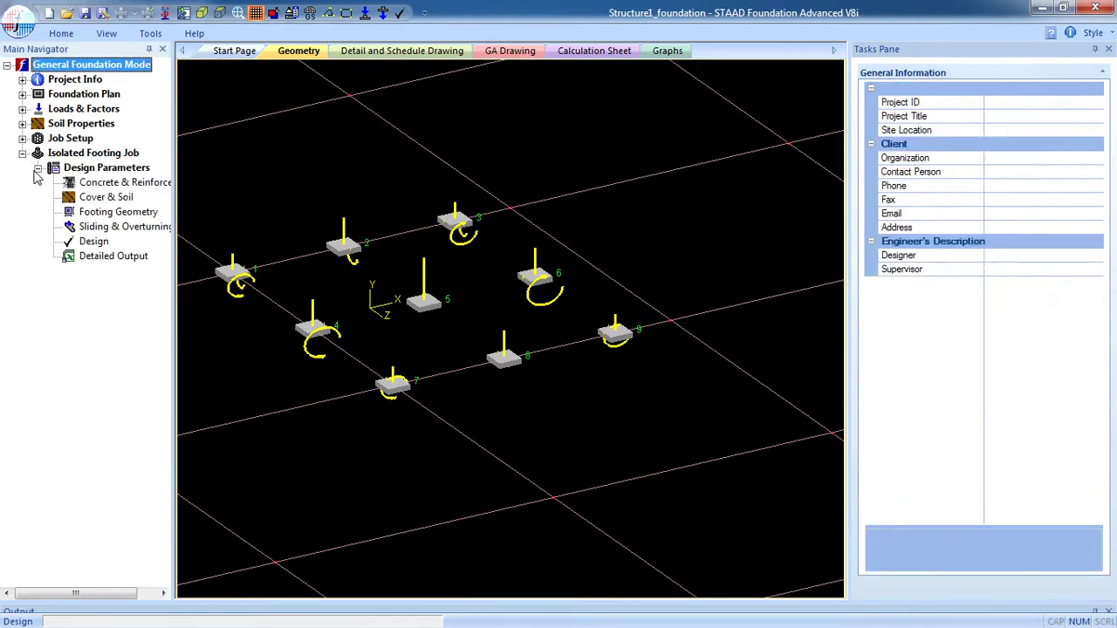
left_click(135, 184)
left_click(122, 198)
left_click(124, 212)
left_click(129, 227)
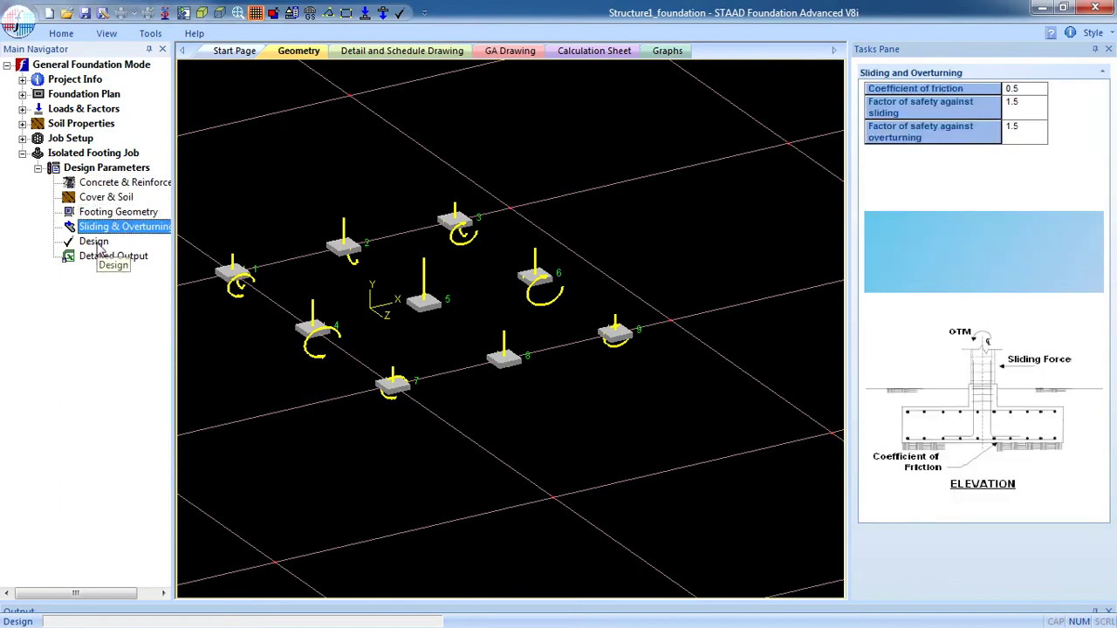
Design the isolated footings, check Isolated Footing 7's calculation sheet, and show the GA drawing
left_click(98, 244)
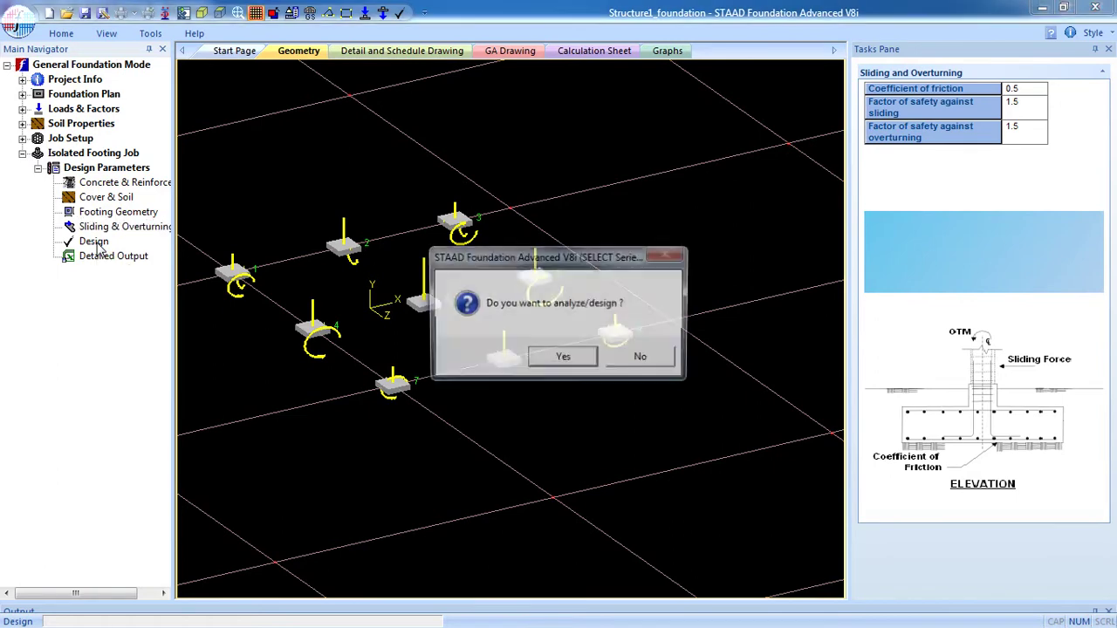
left_click(550, 361)
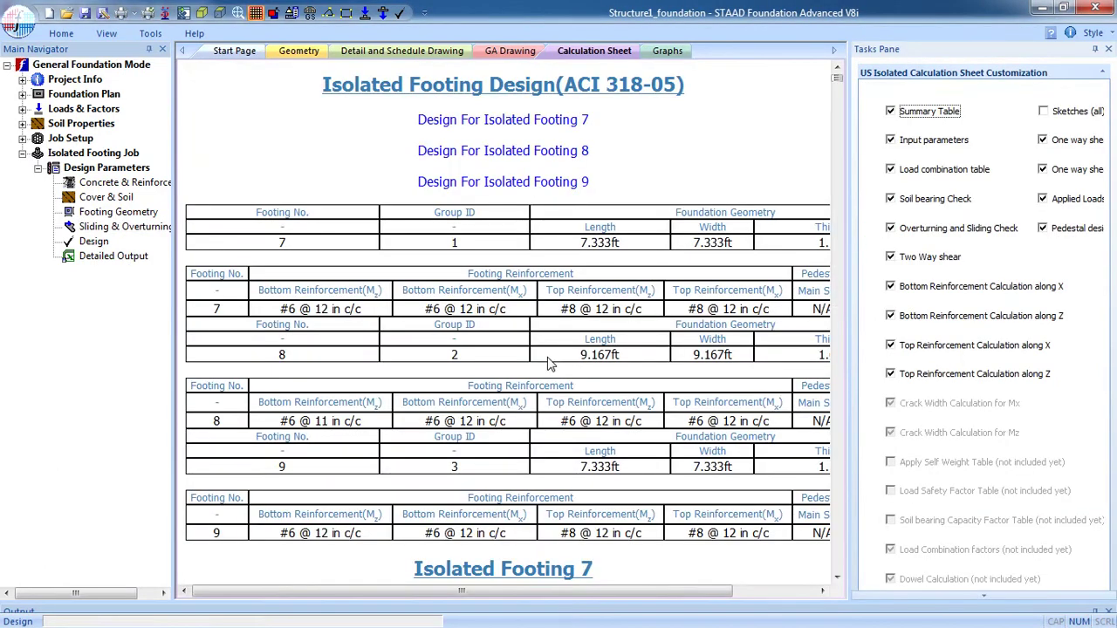
left_click(524, 123)
scroll(523, 157, "up", 5)
scroll(523, 157, "up", 3)
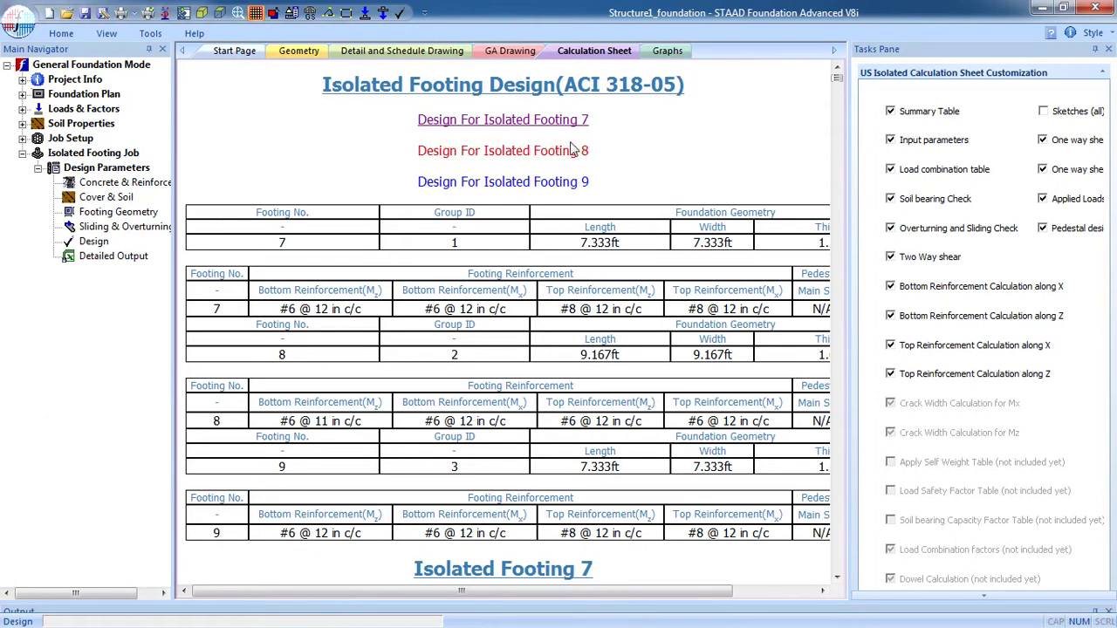
left_click(509, 50)
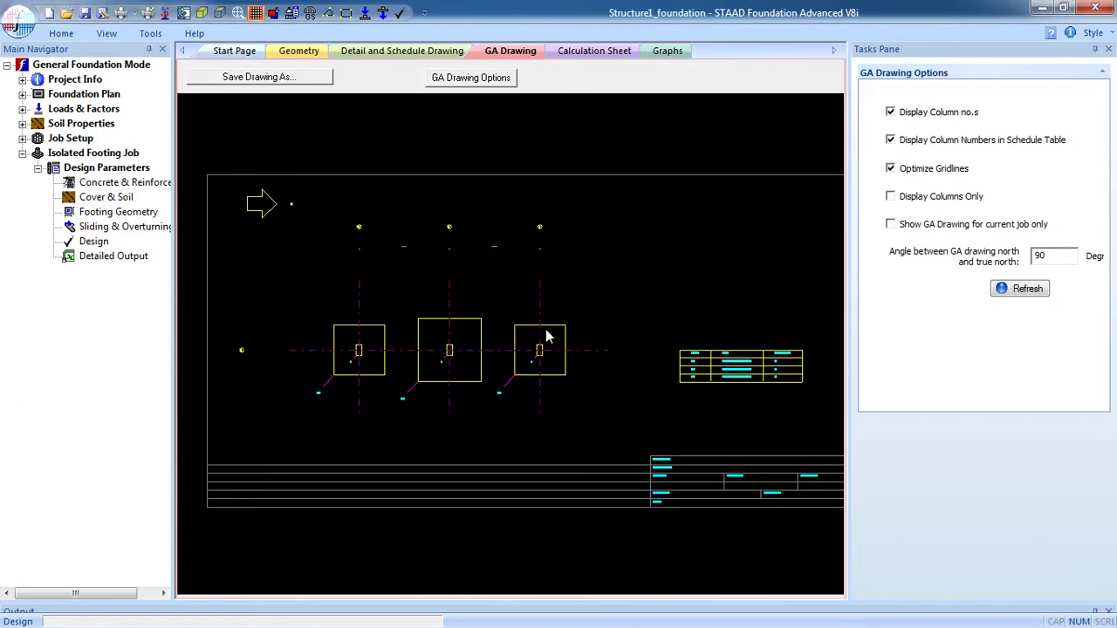
left_click(406, 53)
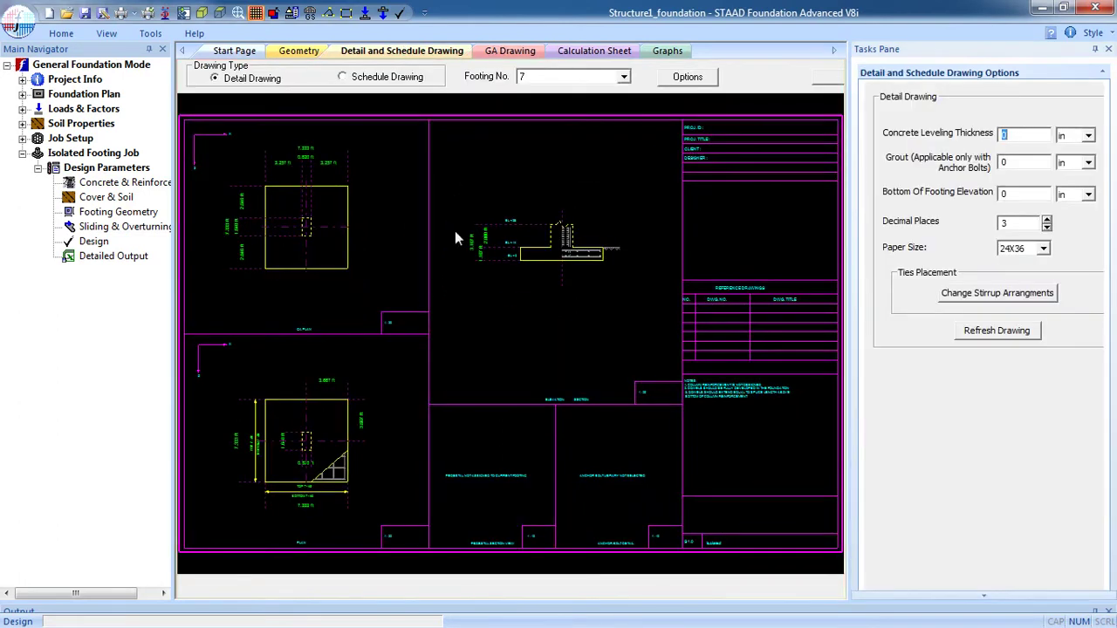
left_click(510, 51)
left_click(461, 54)
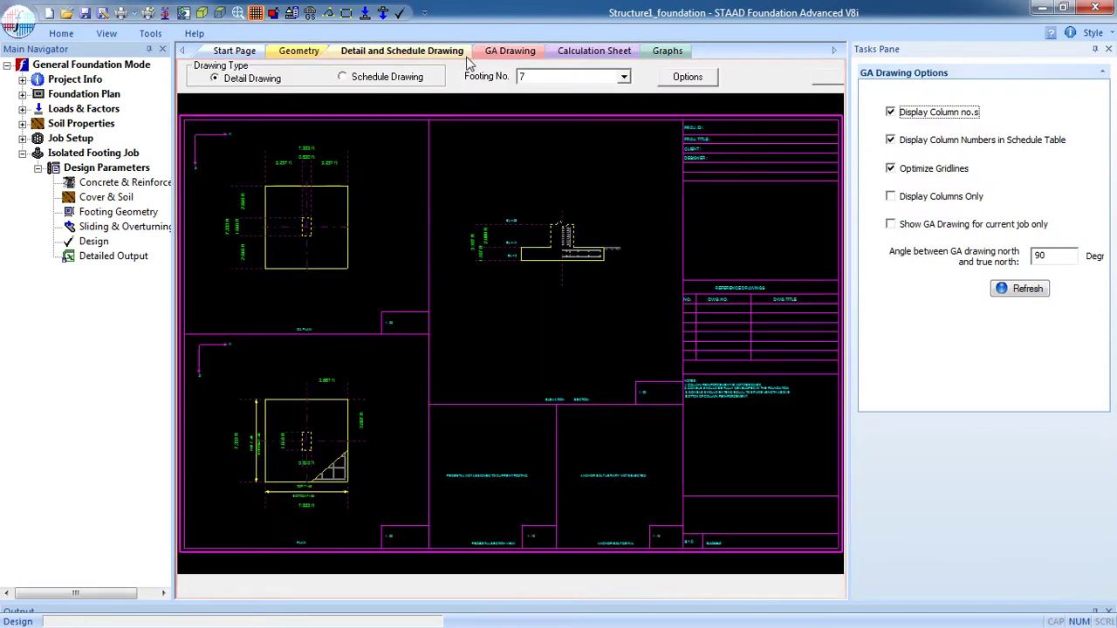
left_click(594, 78)
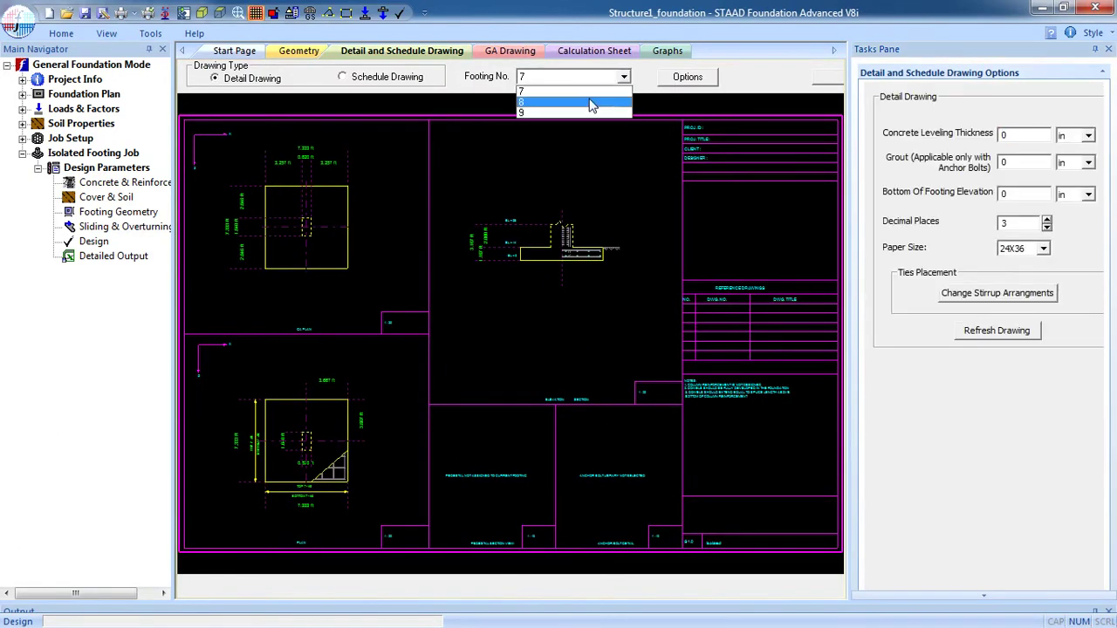
left_click(593, 102)
left_click(600, 78)
left_click(604, 111)
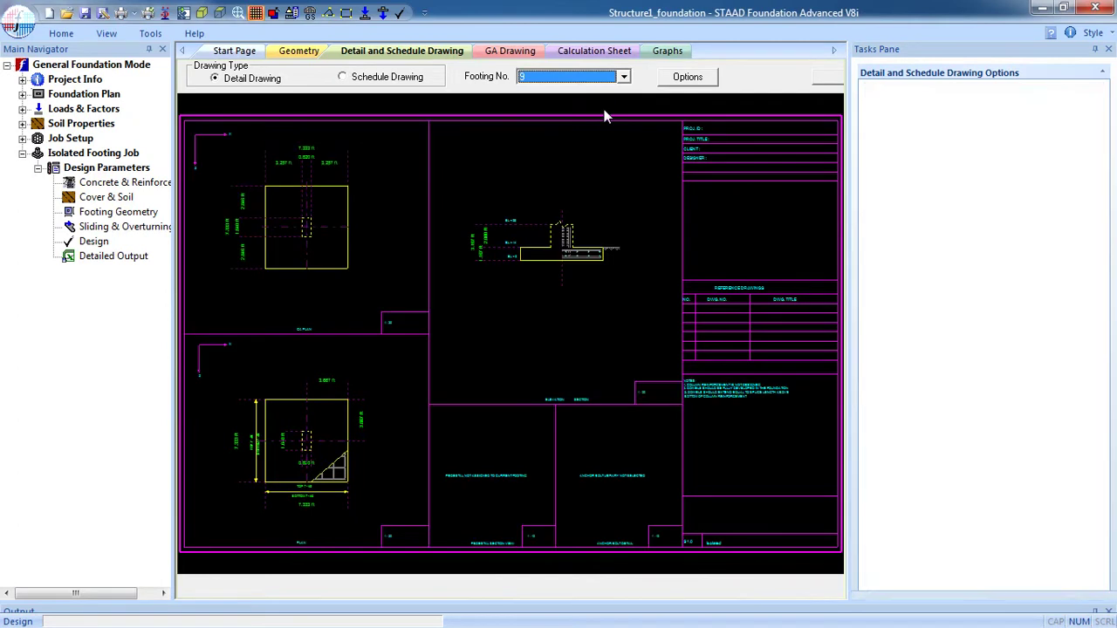
left_click(510, 51)
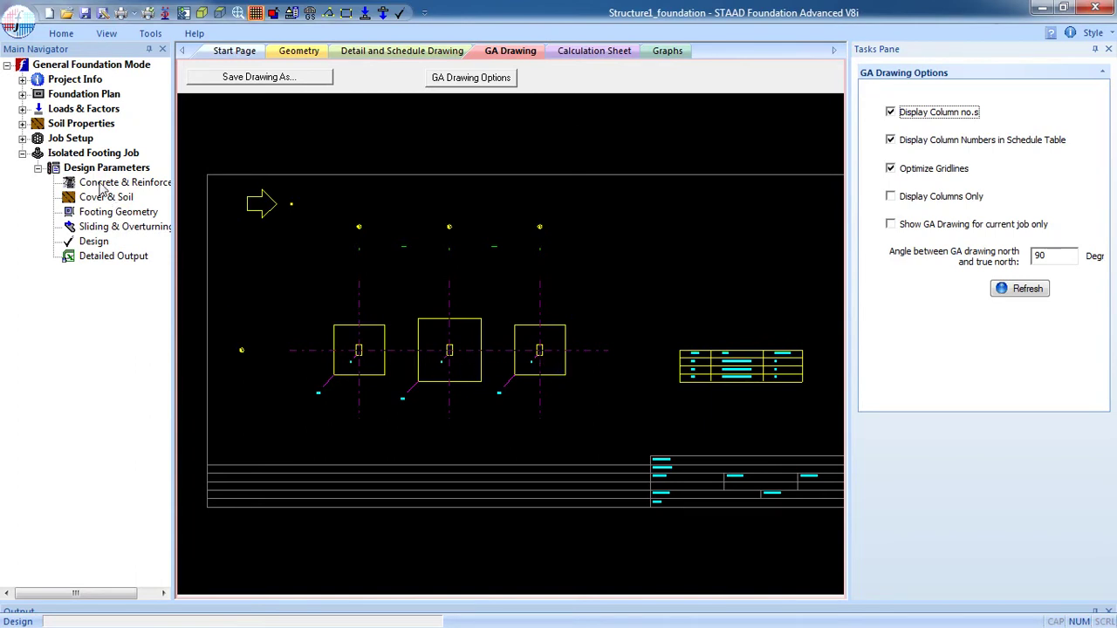
Review the isolated job settings, then start a new job named 'Combined'
left_click(69, 138)
left_click(22, 139)
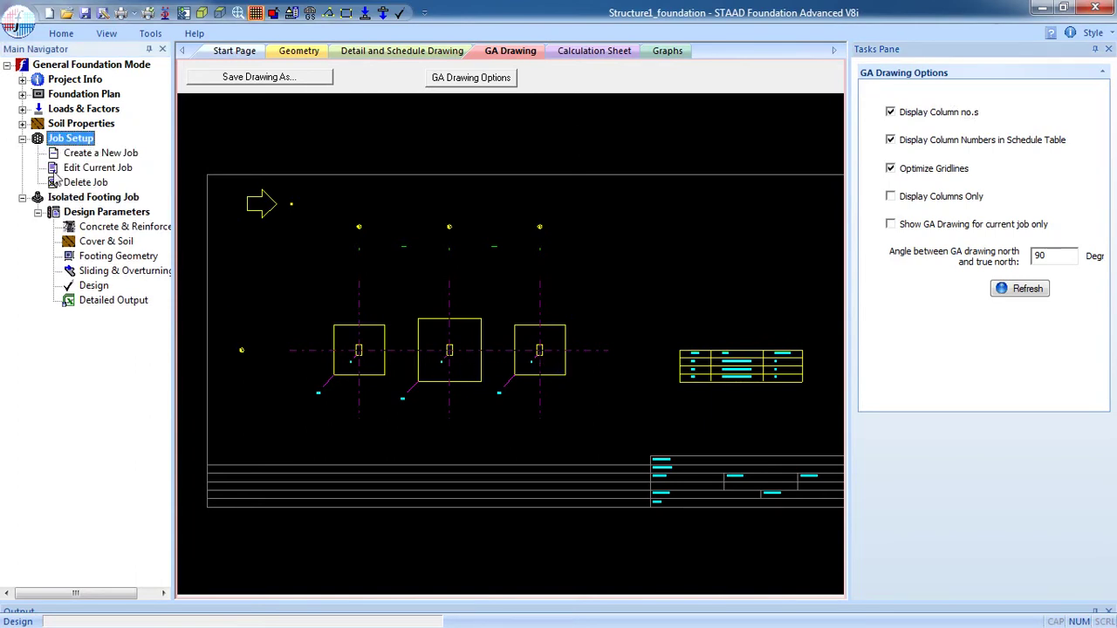
left_click(66, 169)
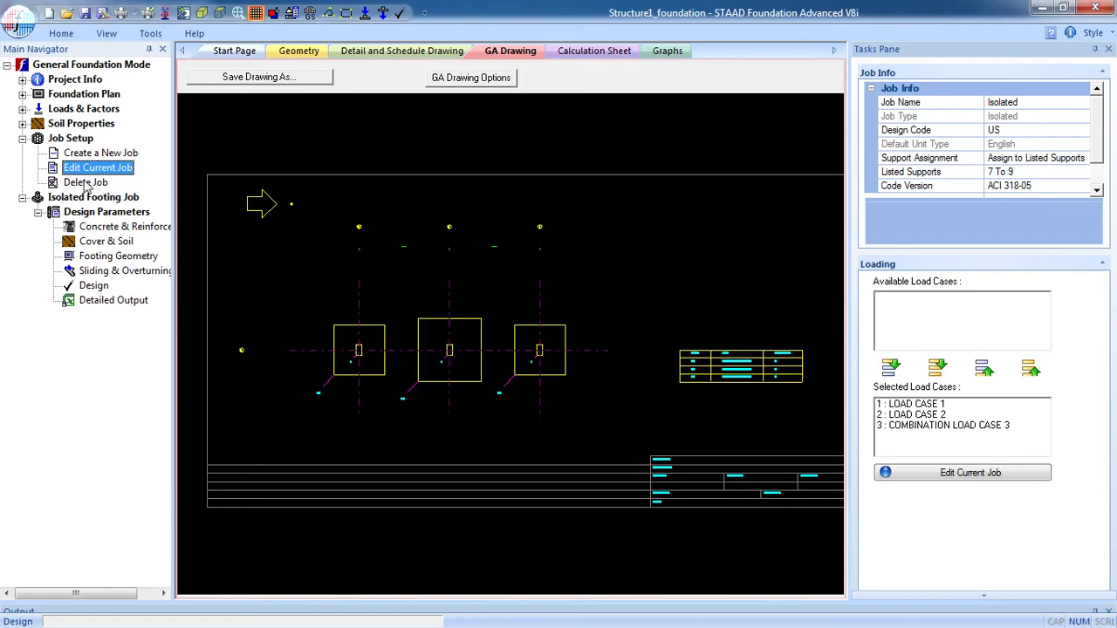
left_click(74, 156)
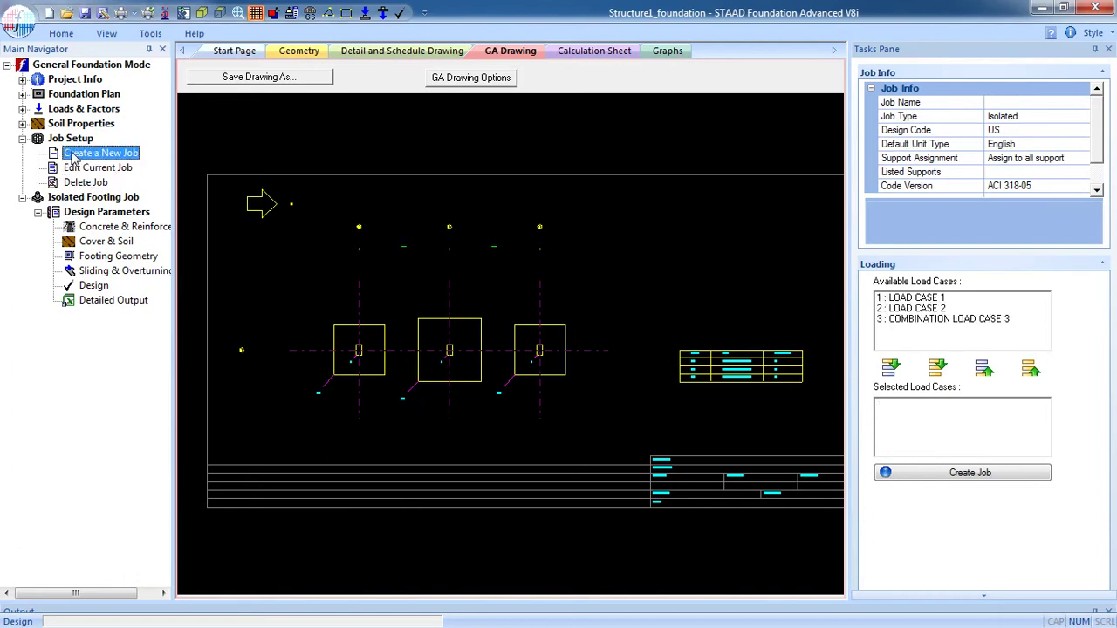
left_click(1025, 105)
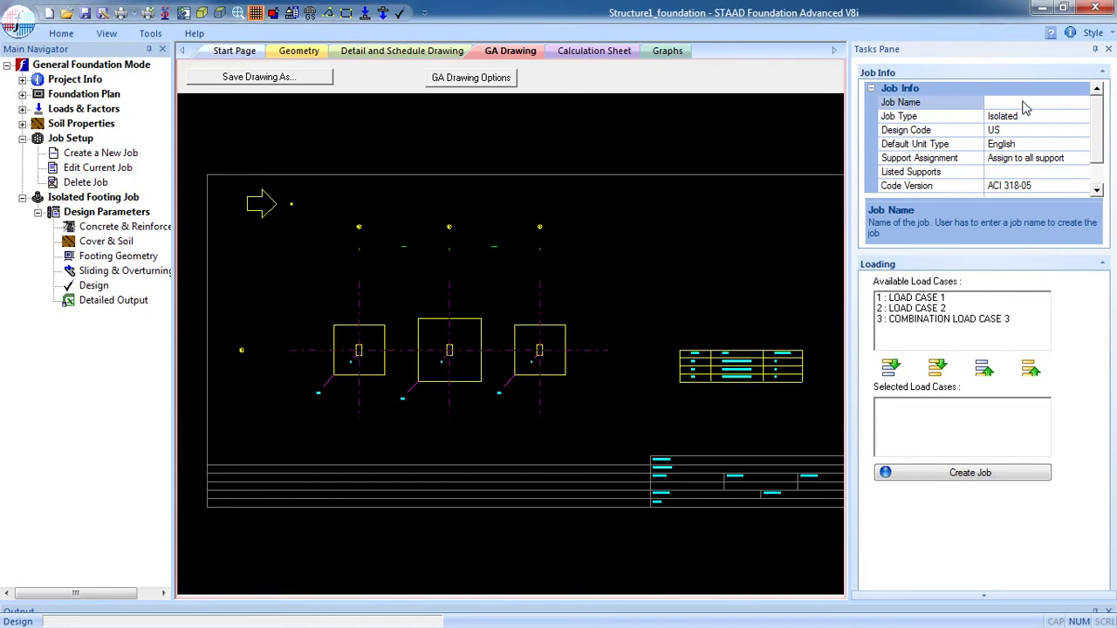
type("Combined")
key("Return")
Keep the US design code and set the job type to Combined
left_click(1081, 130)
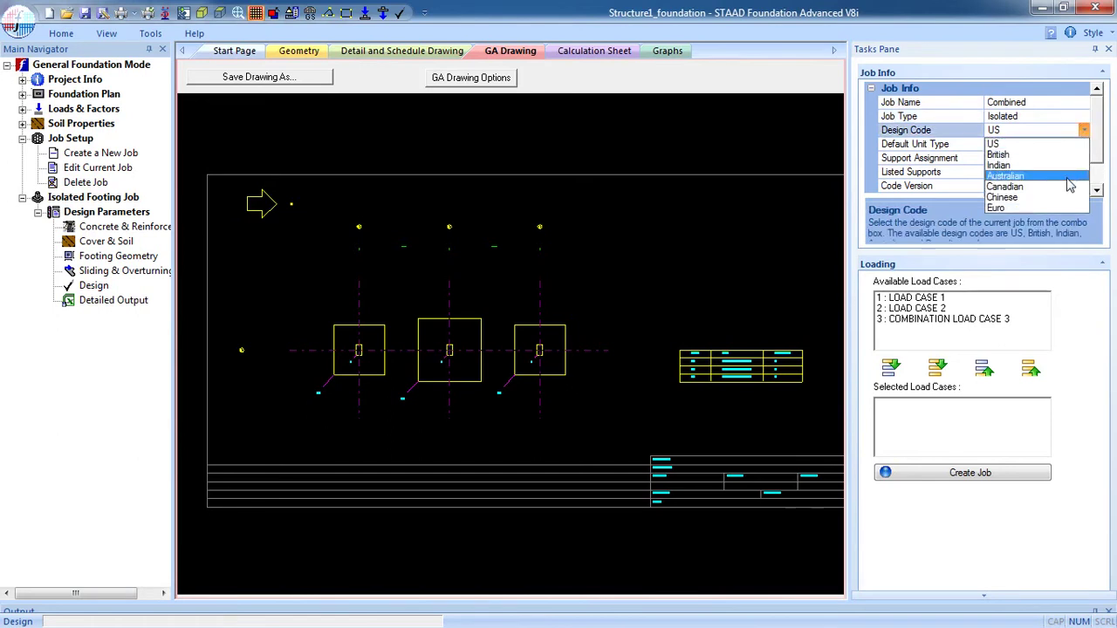
left_click(1080, 131)
left_click(1079, 117)
left_click(1082, 117)
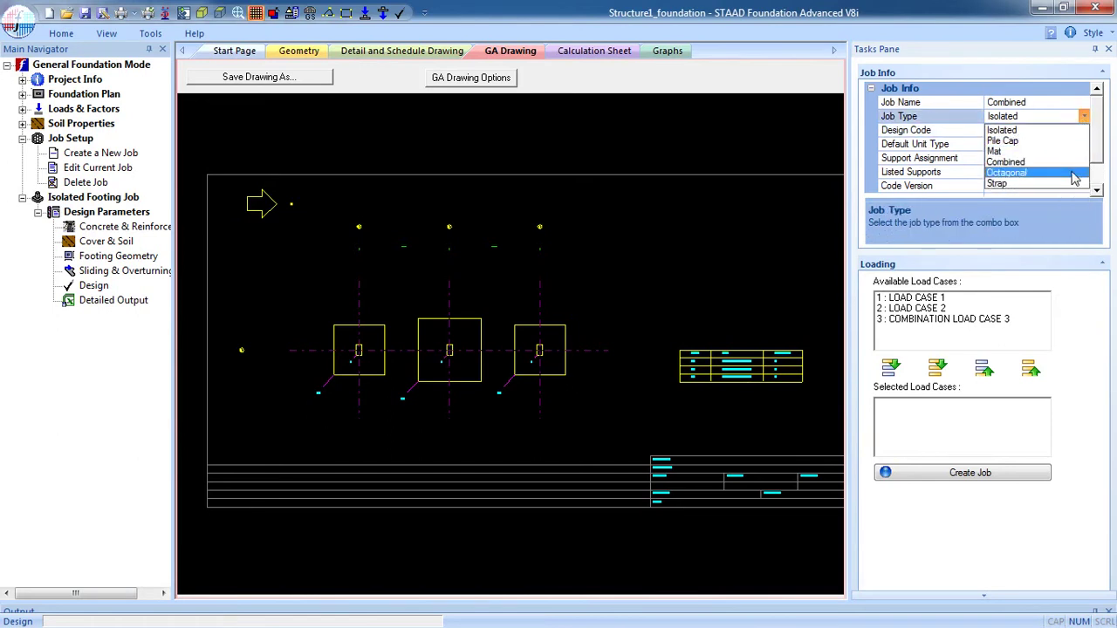
left_click(1005, 163)
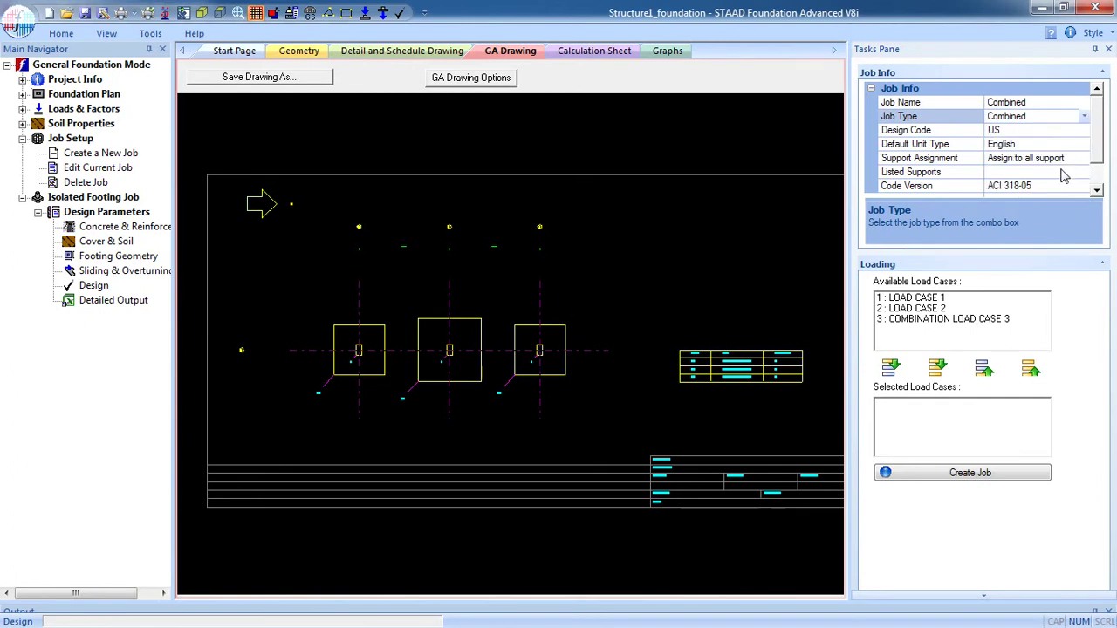
Assign the job to window-selected supports 1–6, add all load cases, and create it
left_click(1050, 160)
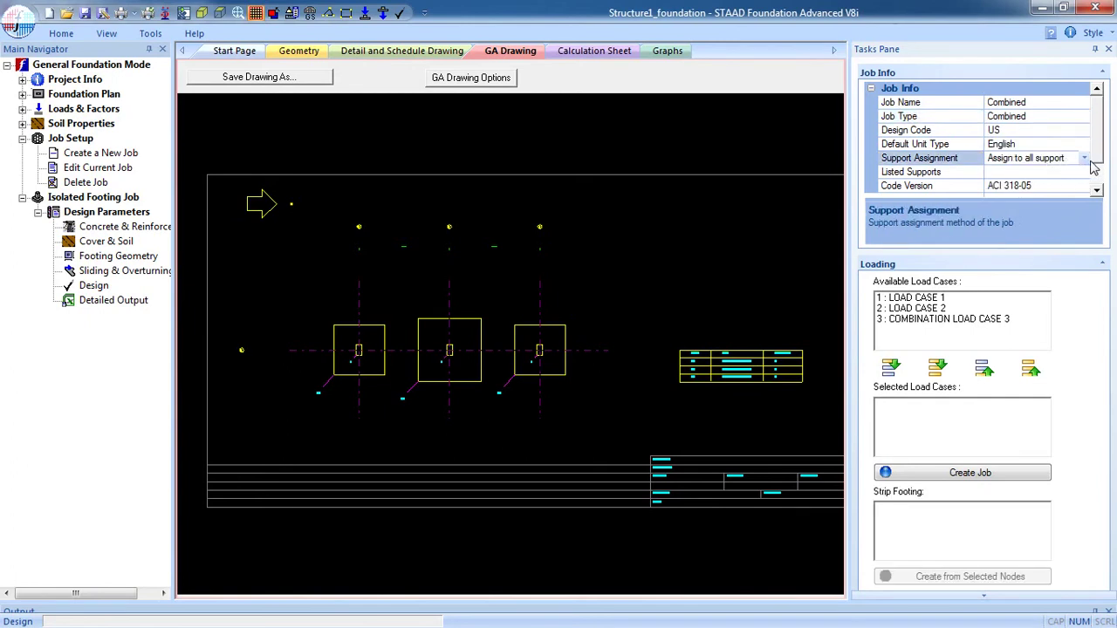
left_click(1085, 159)
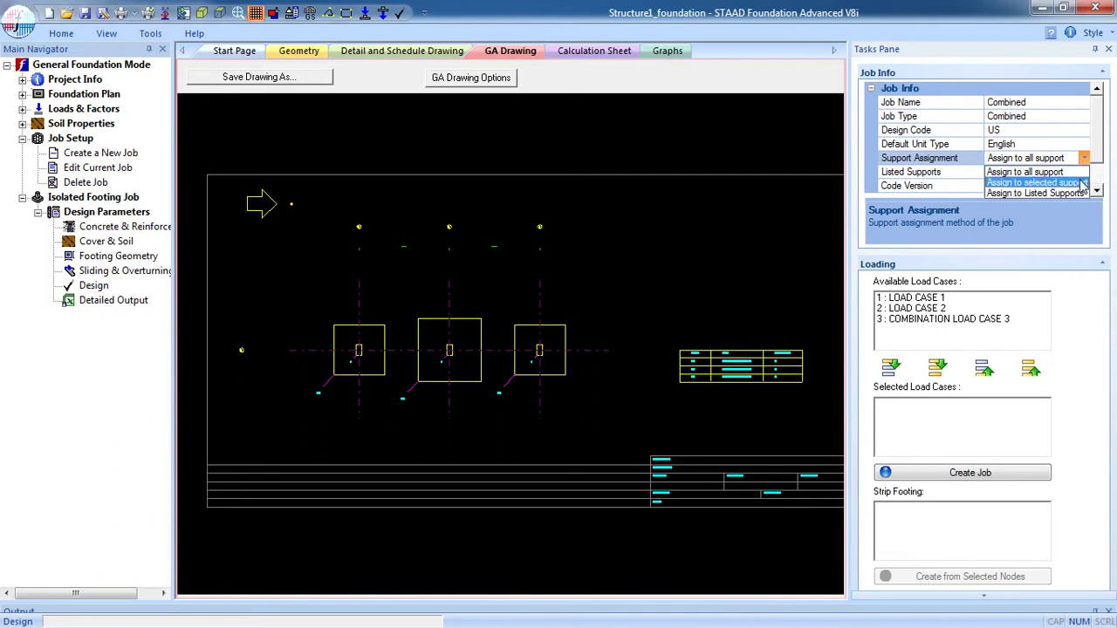
left_click(1080, 184)
left_click(312, 52)
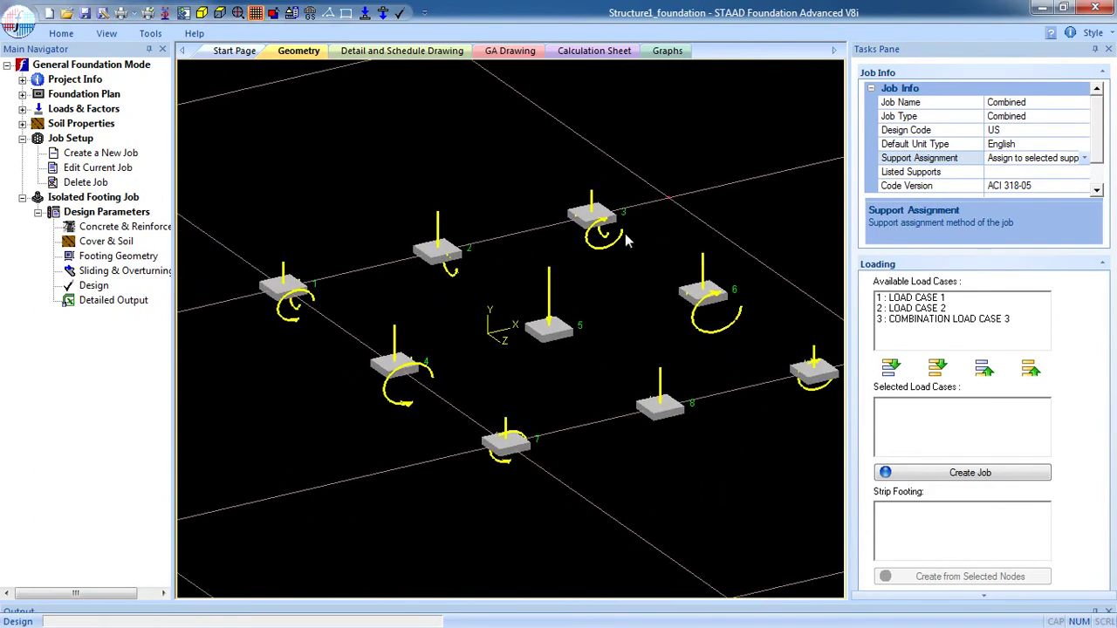
left_click_drag(695, 168, 264, 383)
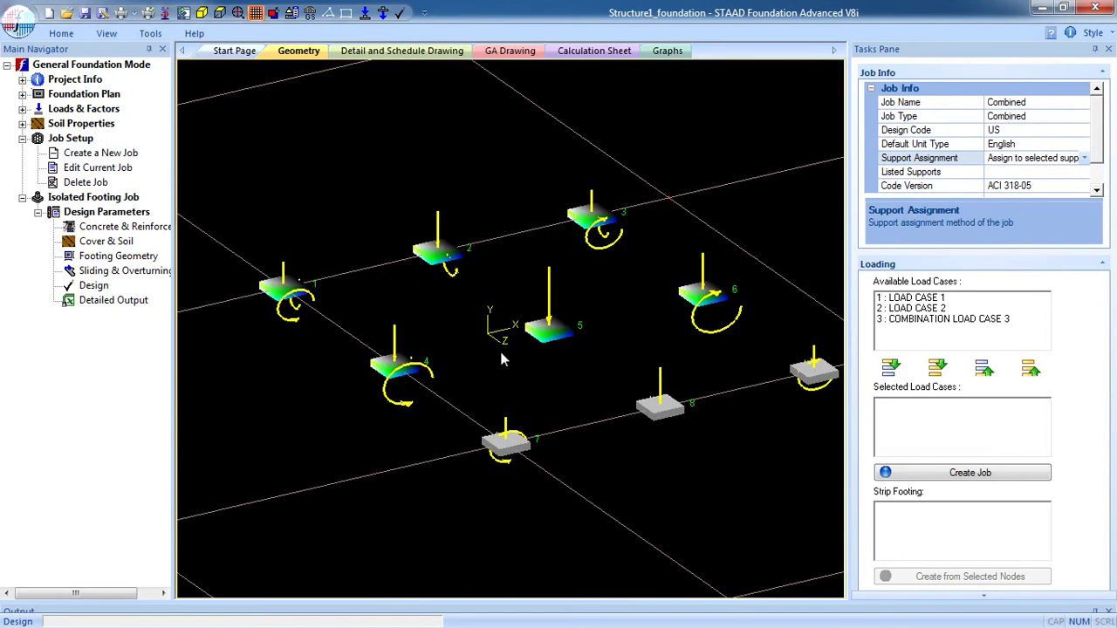
scroll(390, 371, "down", 3)
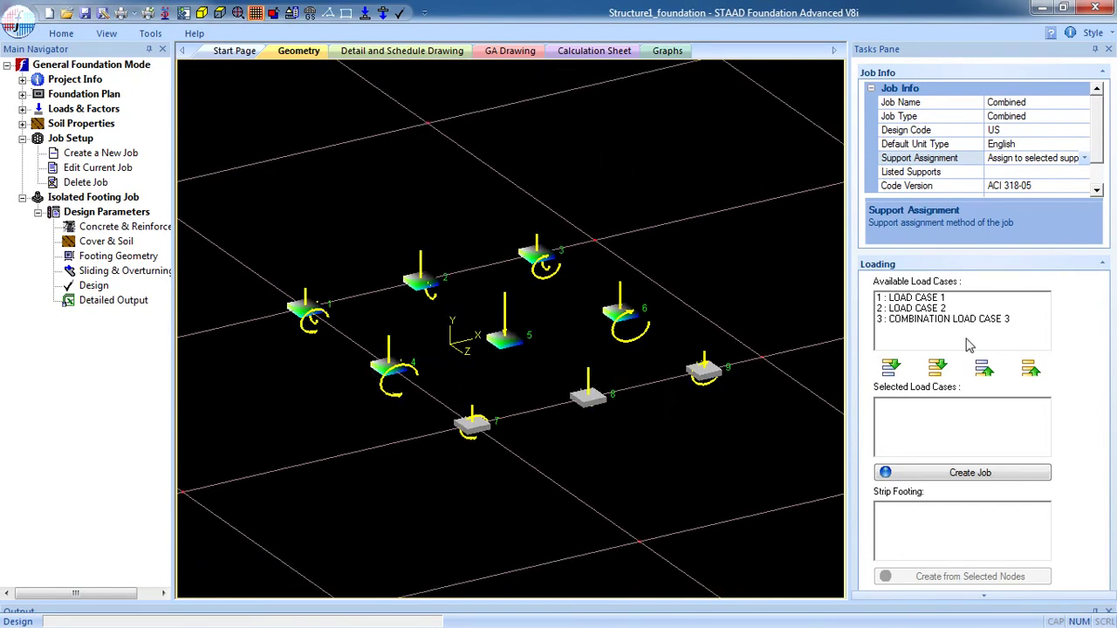
left_click(938, 368)
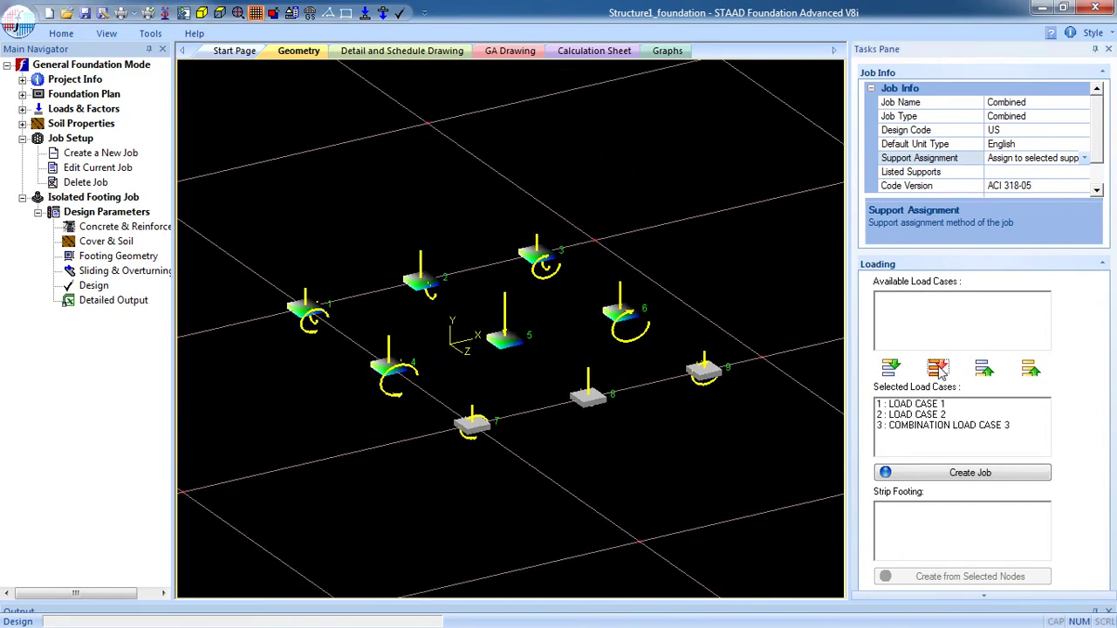
left_click(942, 477)
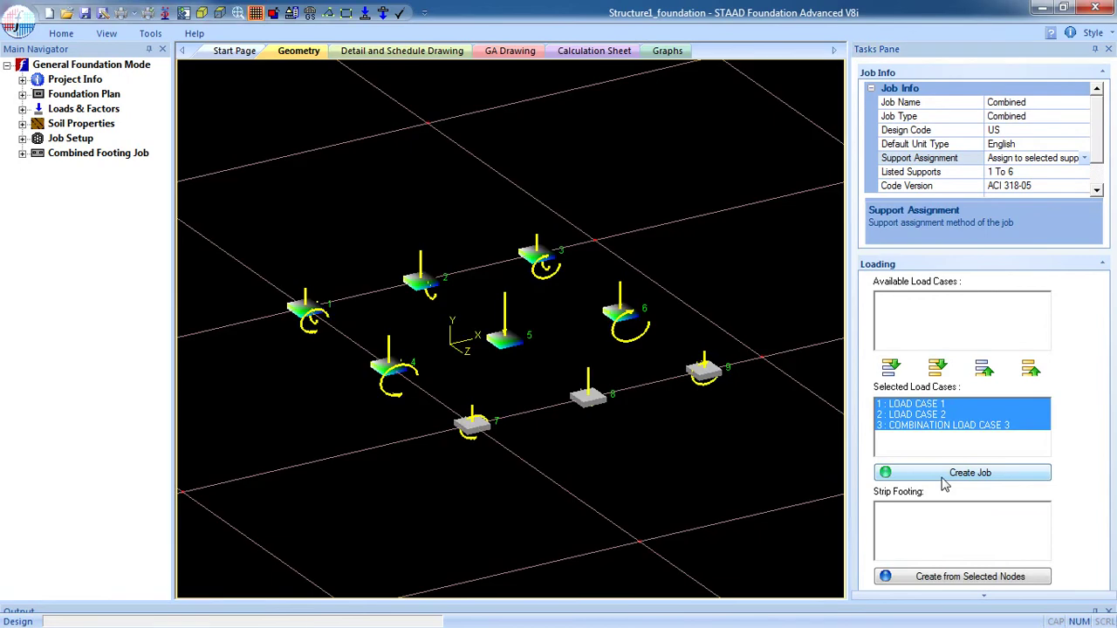
Create strip footings joining supports 3–6, 2–5 and 1–4 from the selected nodes
left_click(702, 463)
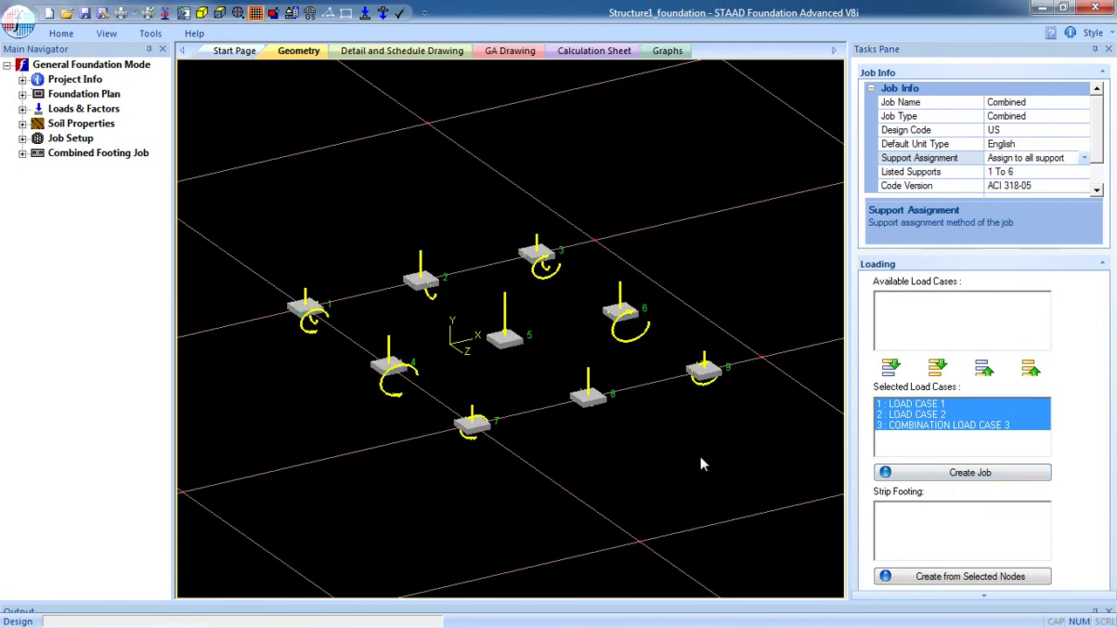
left_click(622, 314)
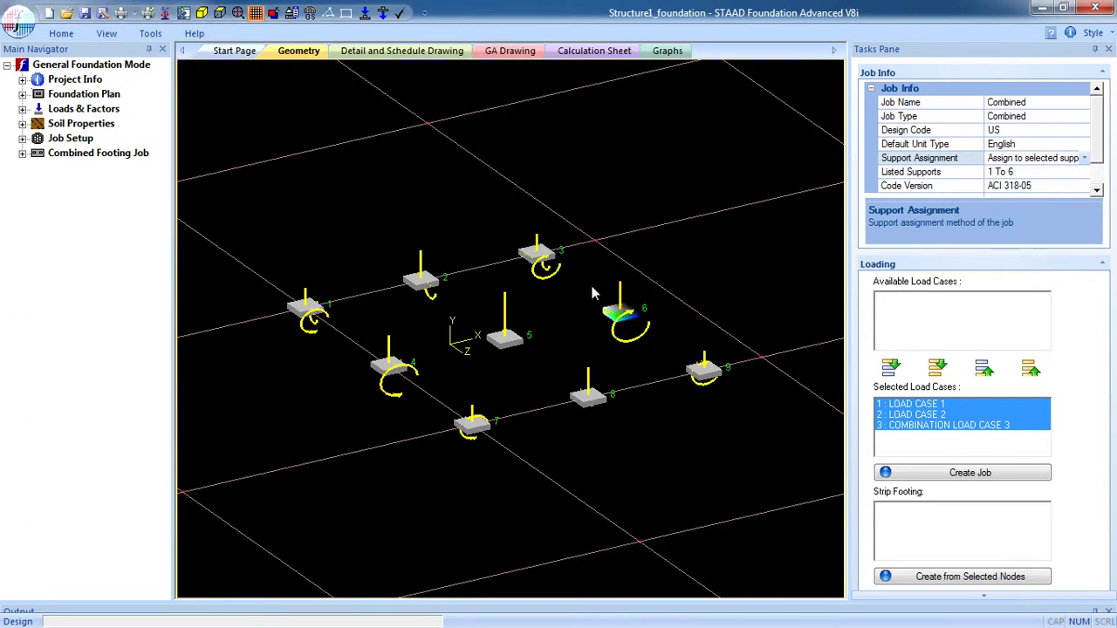
left_click(537, 256, "ctrl")
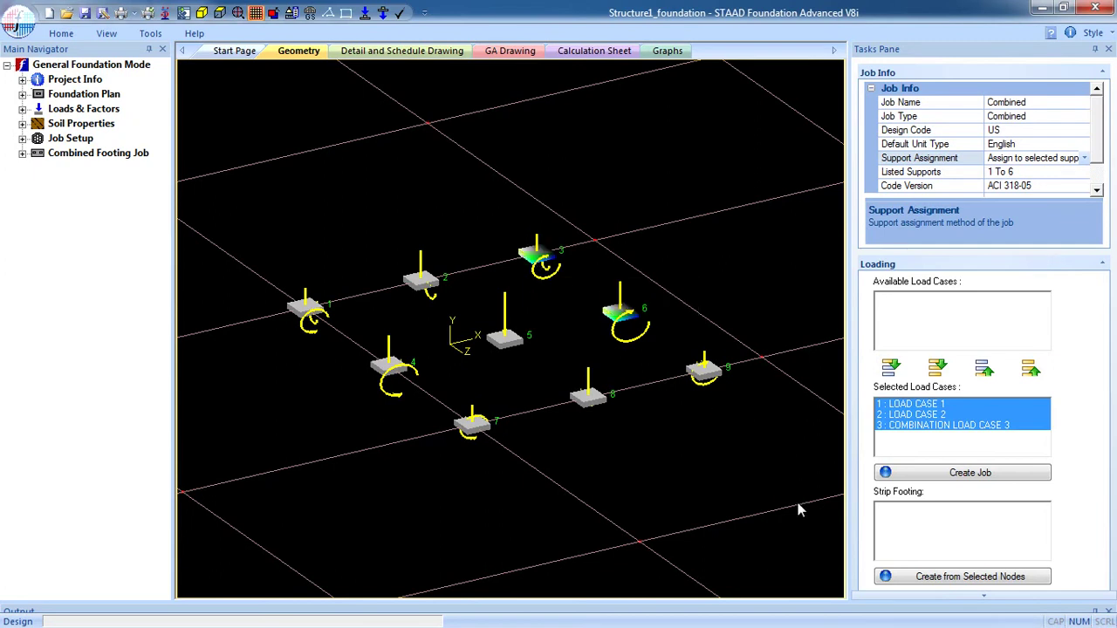
left_click(946, 577)
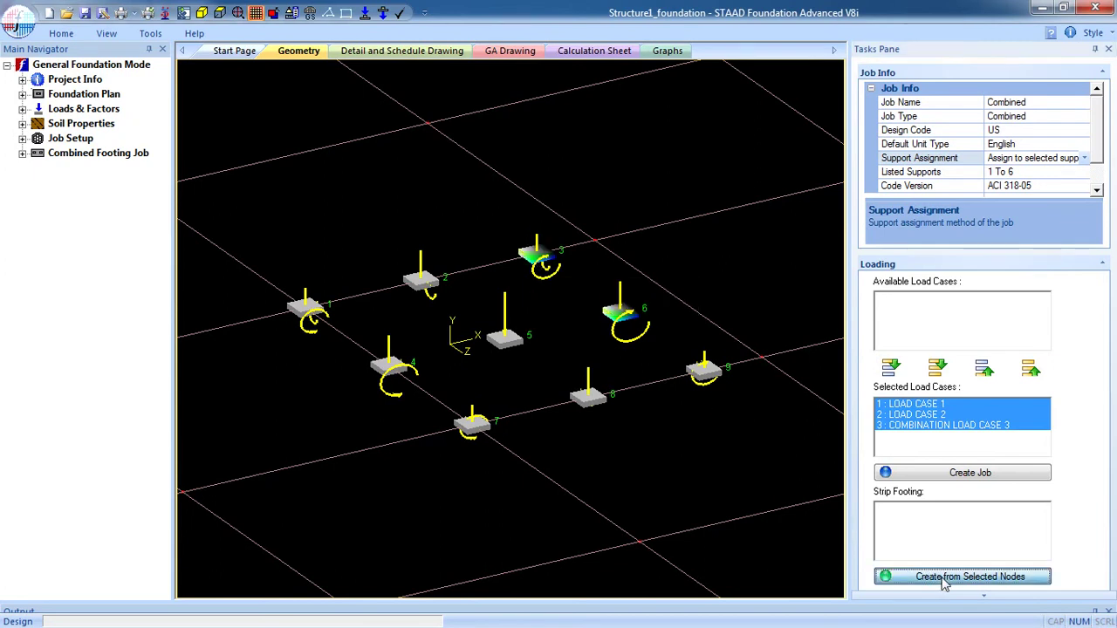
left_click(506, 339)
left_click(426, 281, "ctrl")
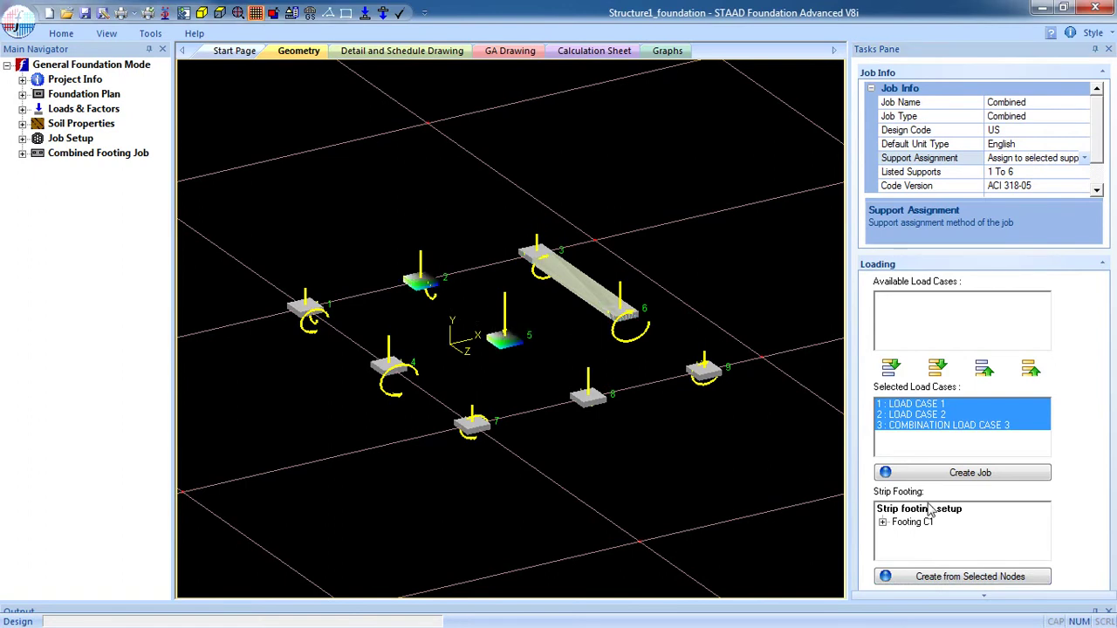
left_click(977, 577)
left_click(389, 364)
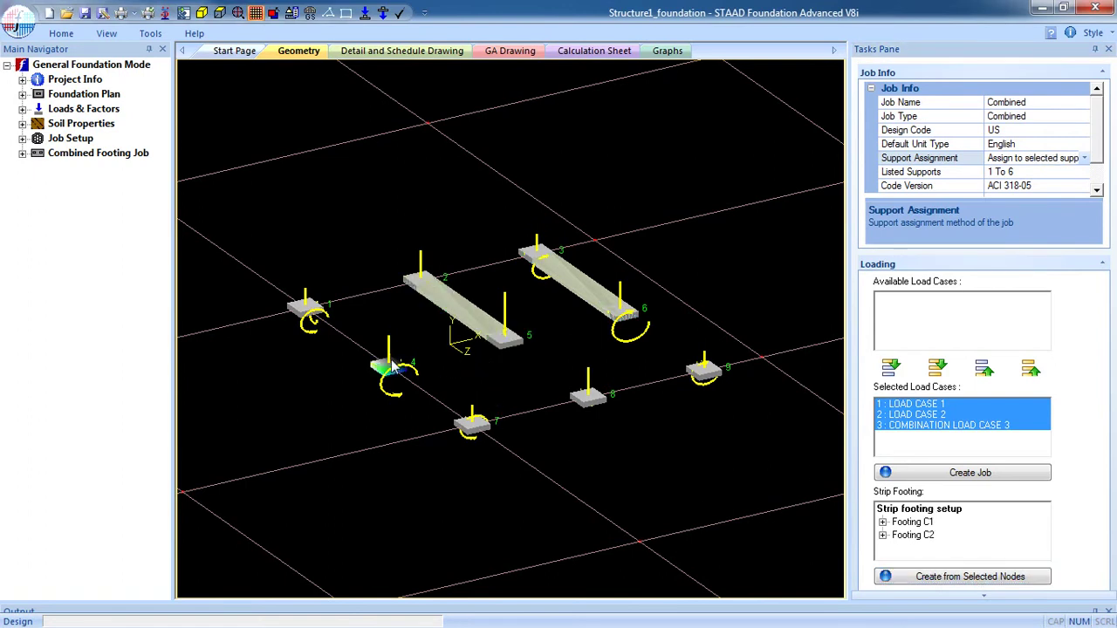
left_click(305, 307)
left_click(385, 366, "ctrl")
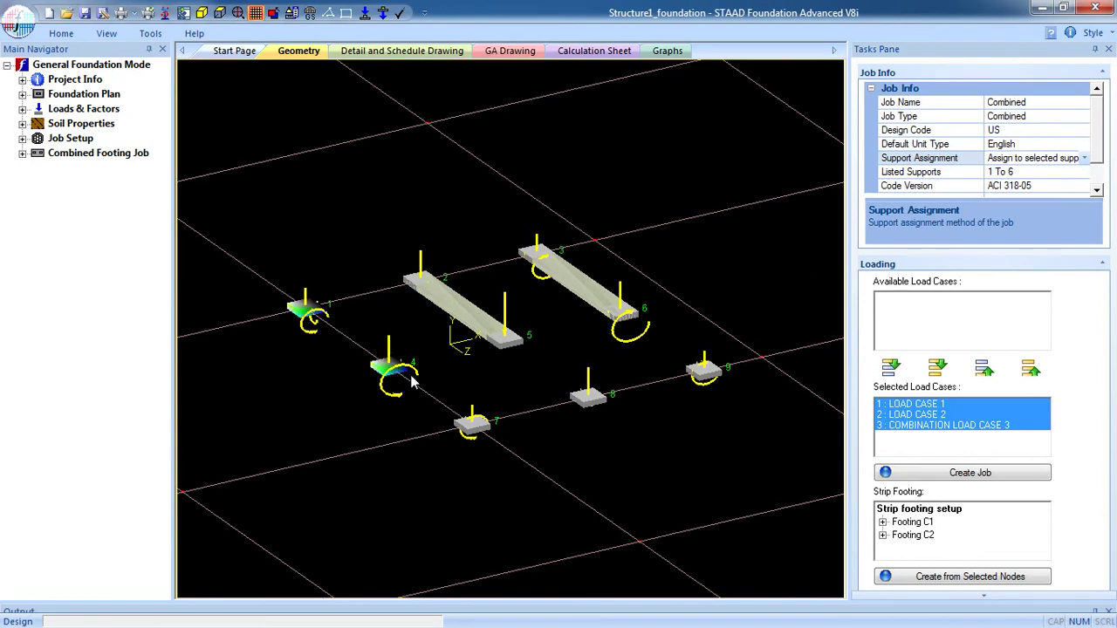
left_click(955, 576)
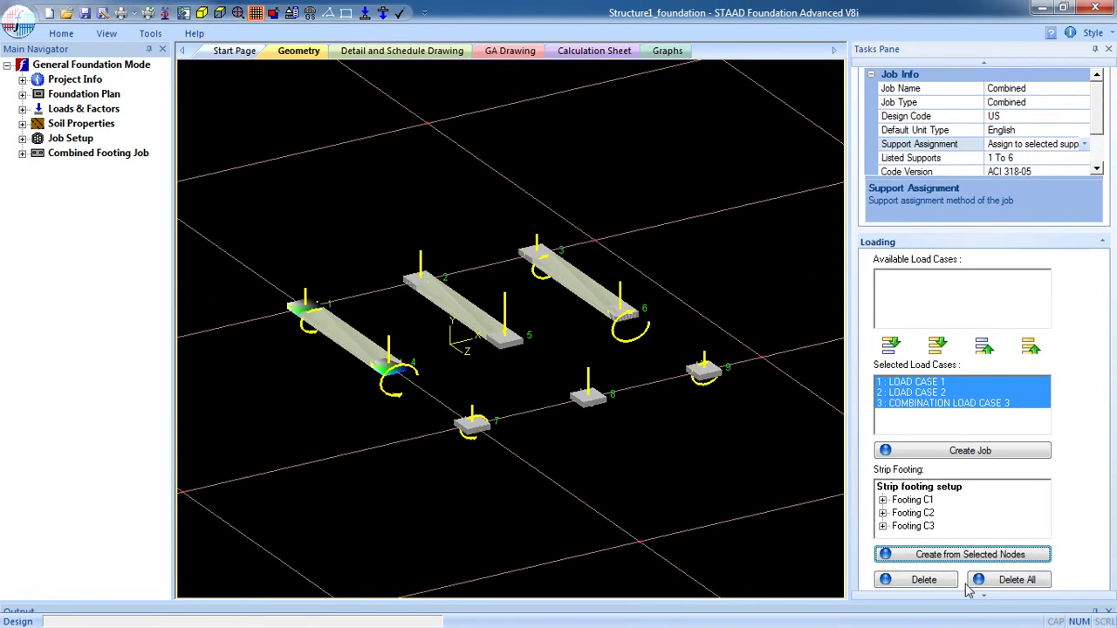
Select each of the three strip footings in turn to check them, then clear the selection
left_click(493, 325)
left_click(590, 297)
left_click(381, 349)
left_click(480, 324)
left_click(572, 284)
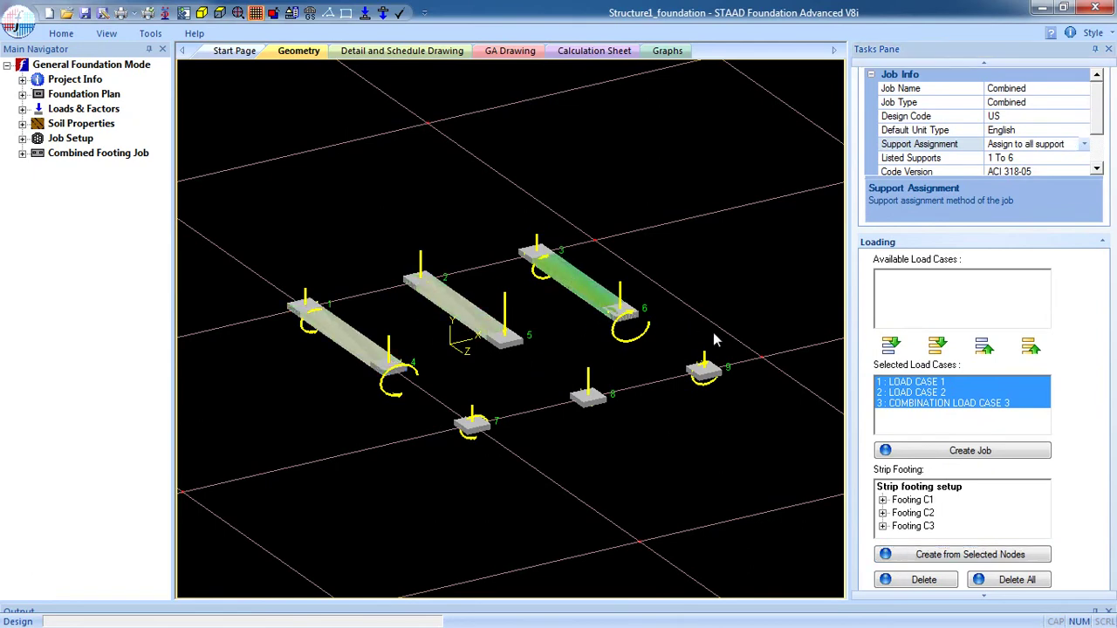
scroll(963, 410, "up", 2)
scroll(488, 262, "down", 3)
left_click(440, 245)
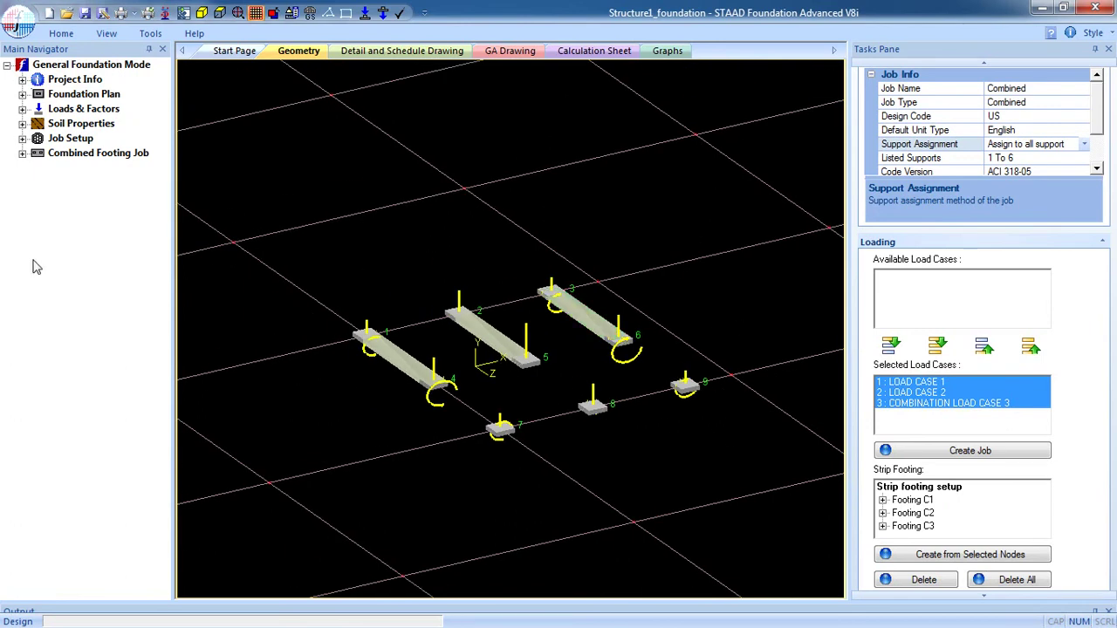
Check the Combined job's cover, geometry and concrete parameters, ending on sliding and overturning (friction 0.4, safety factors 1.5)
left_click(23, 154)
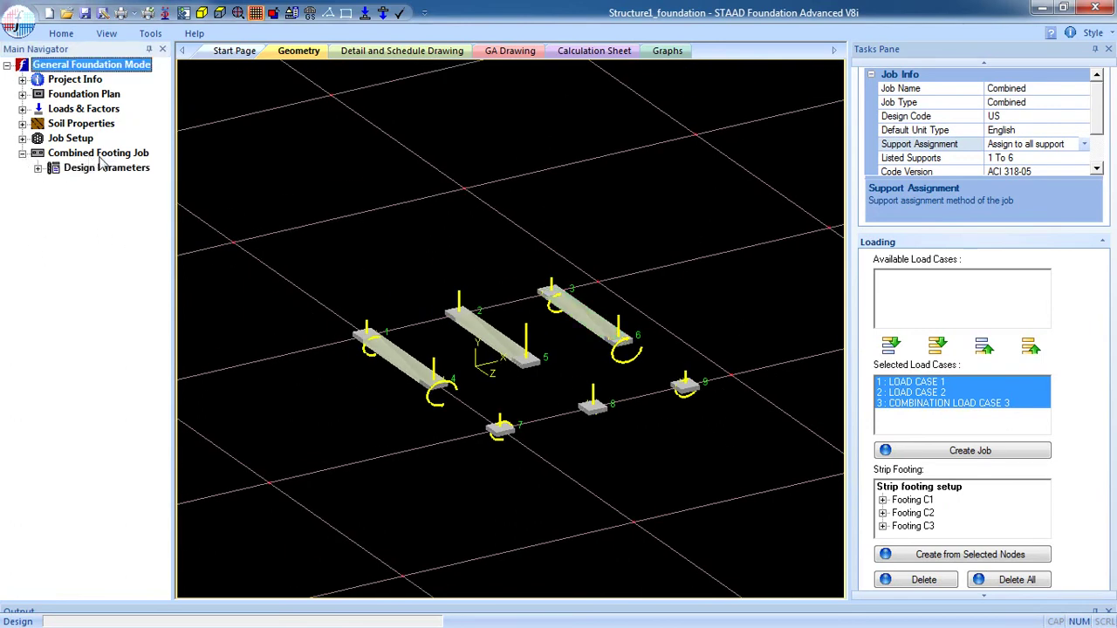
left_click(38, 168)
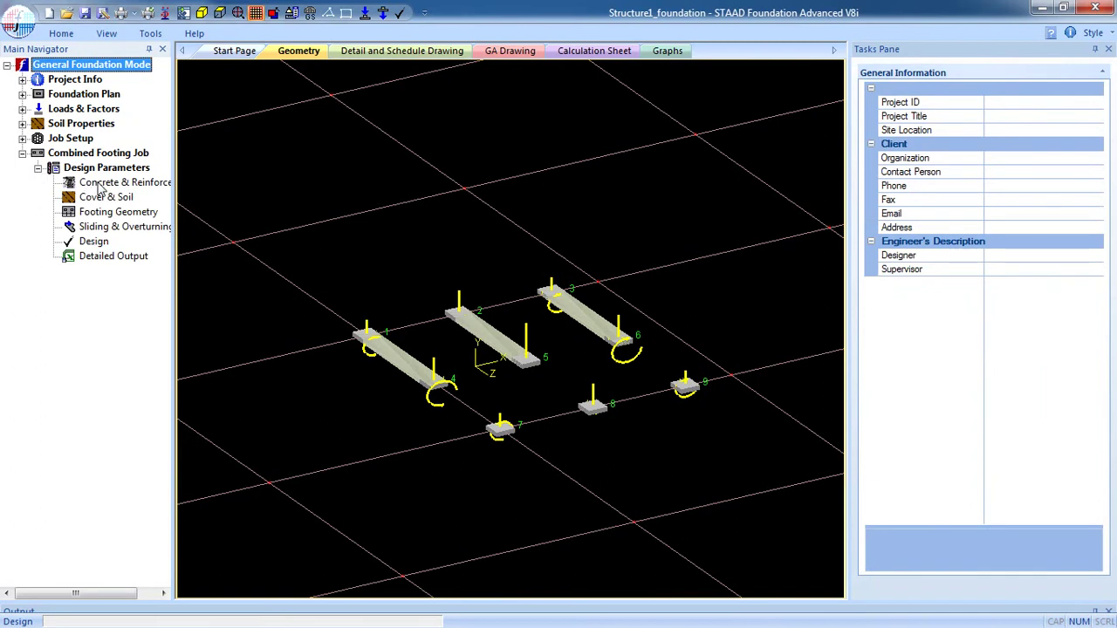
left_click(105, 198)
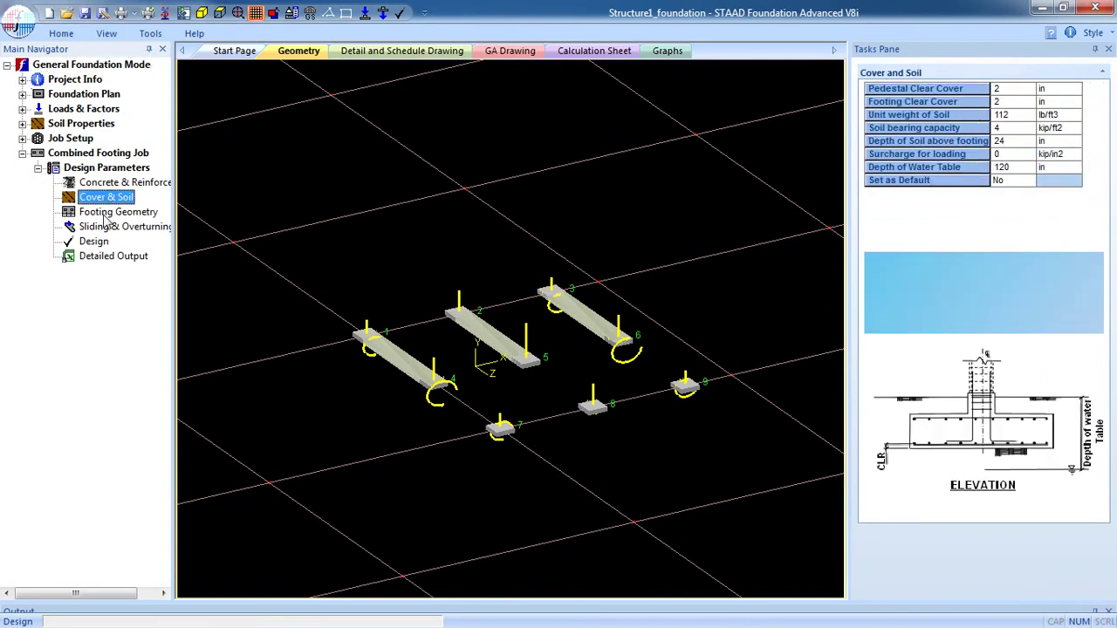
left_click(108, 213)
left_click(106, 226)
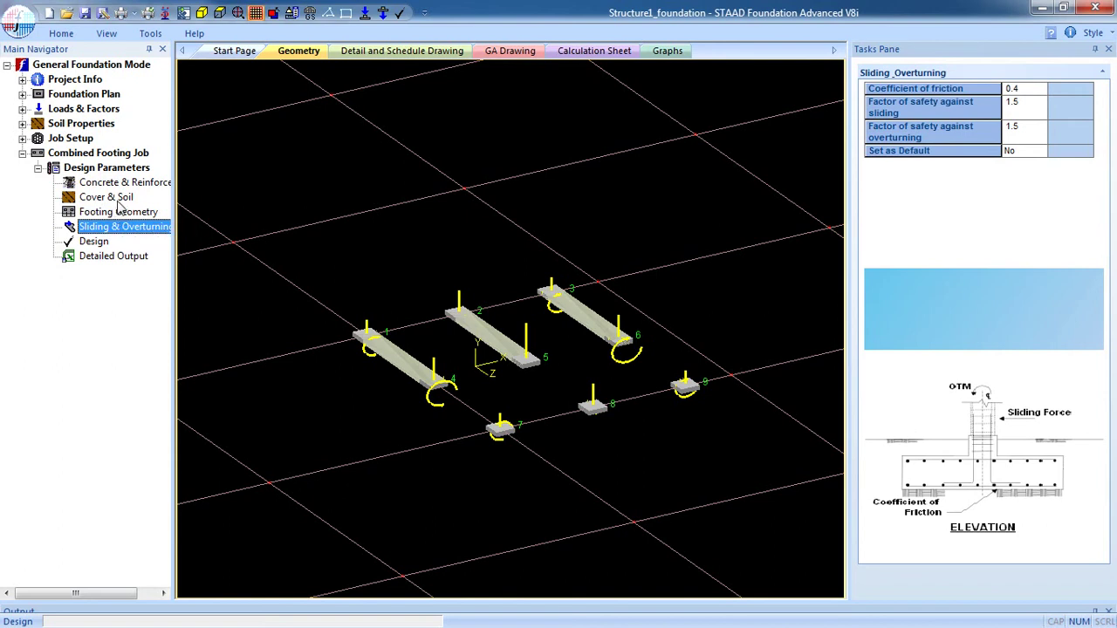
left_click(116, 198)
left_click(131, 182)
left_click(138, 229)
Design the combined footings and scroll through Combined Footing 1's detailed calculation
left_click(93, 242)
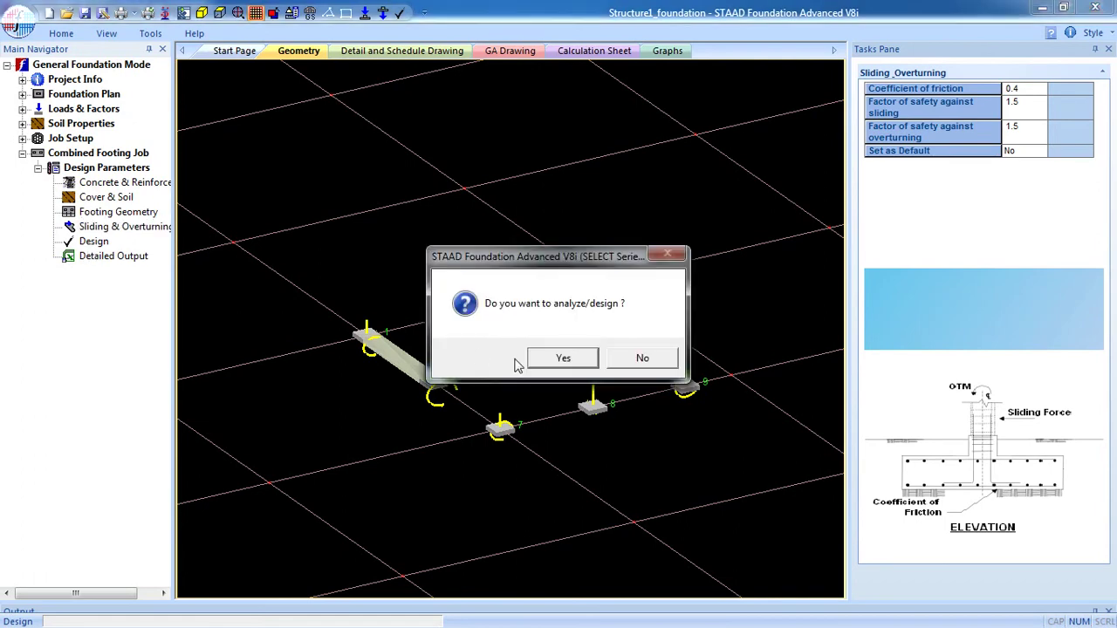
left_click(558, 359)
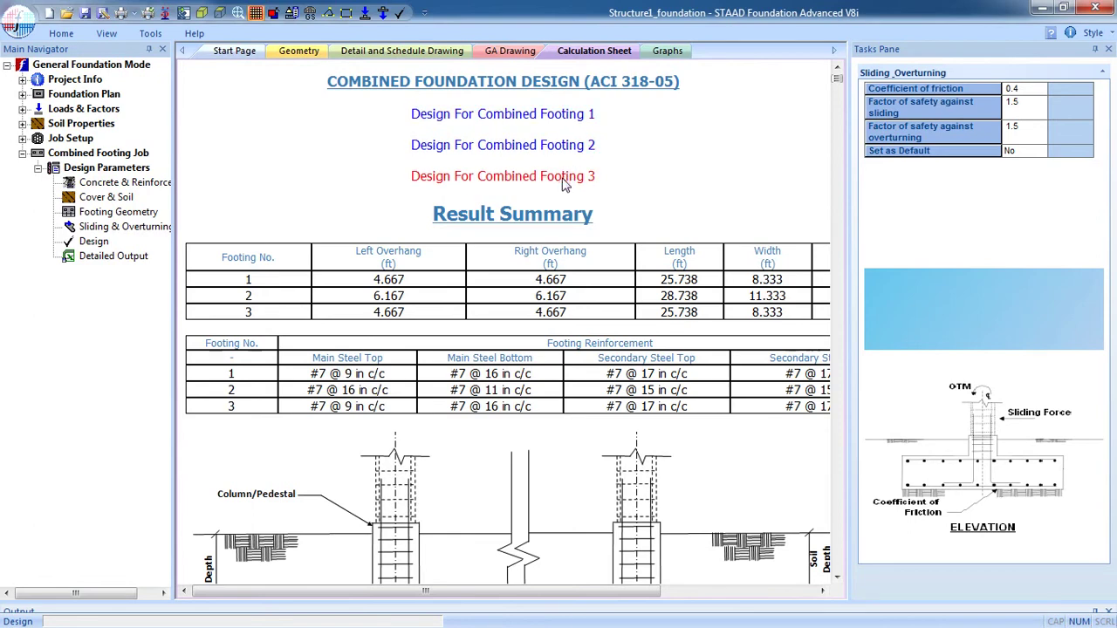
left_click(563, 114)
scroll(513, 244, "down", 8)
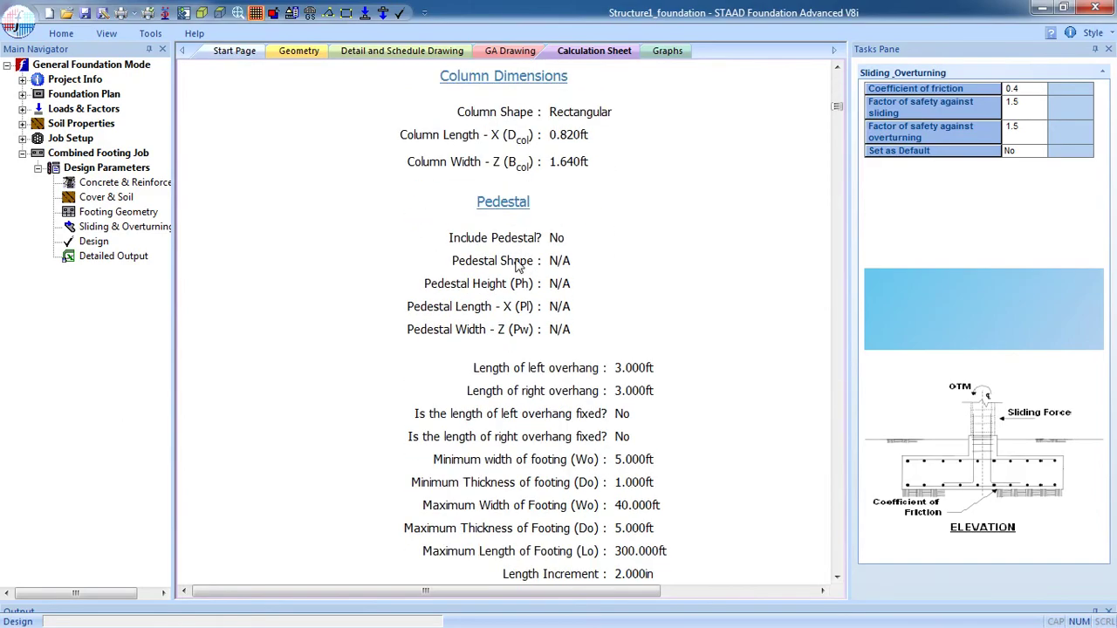
scroll(513, 262, "down", 20)
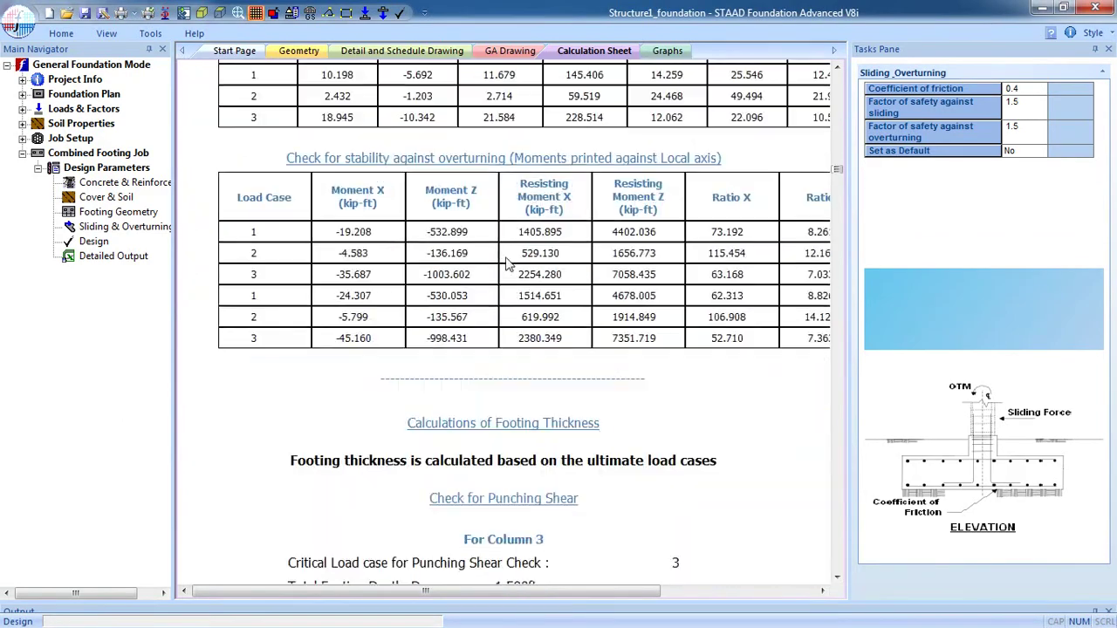
left_click(512, 50)
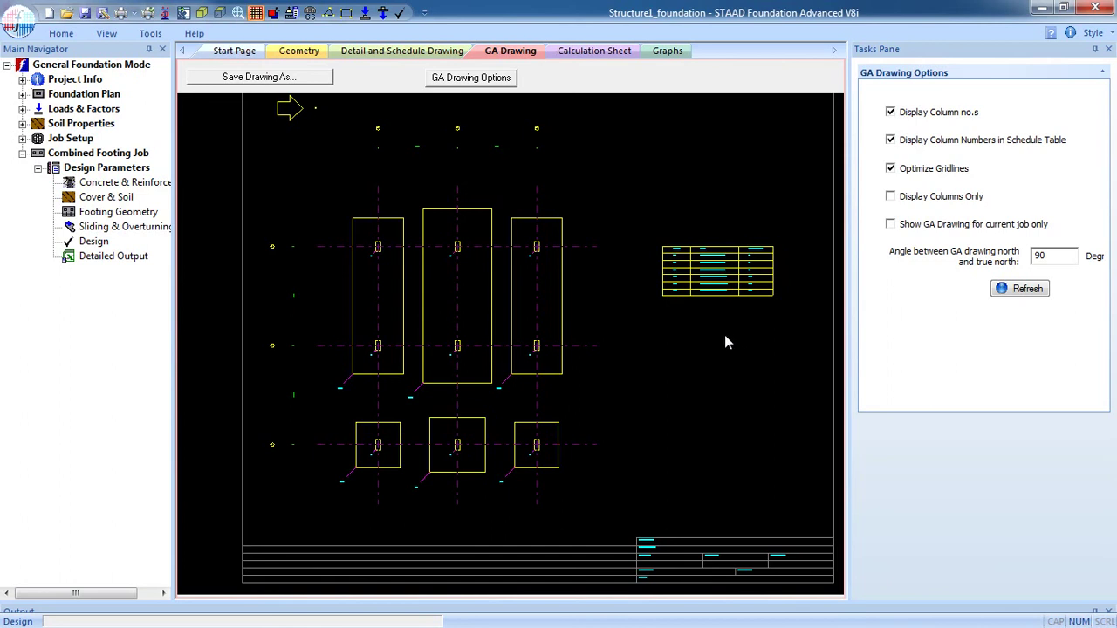
Refresh the GA drawing to show only the current job's three combined footings
left_click(890, 226)
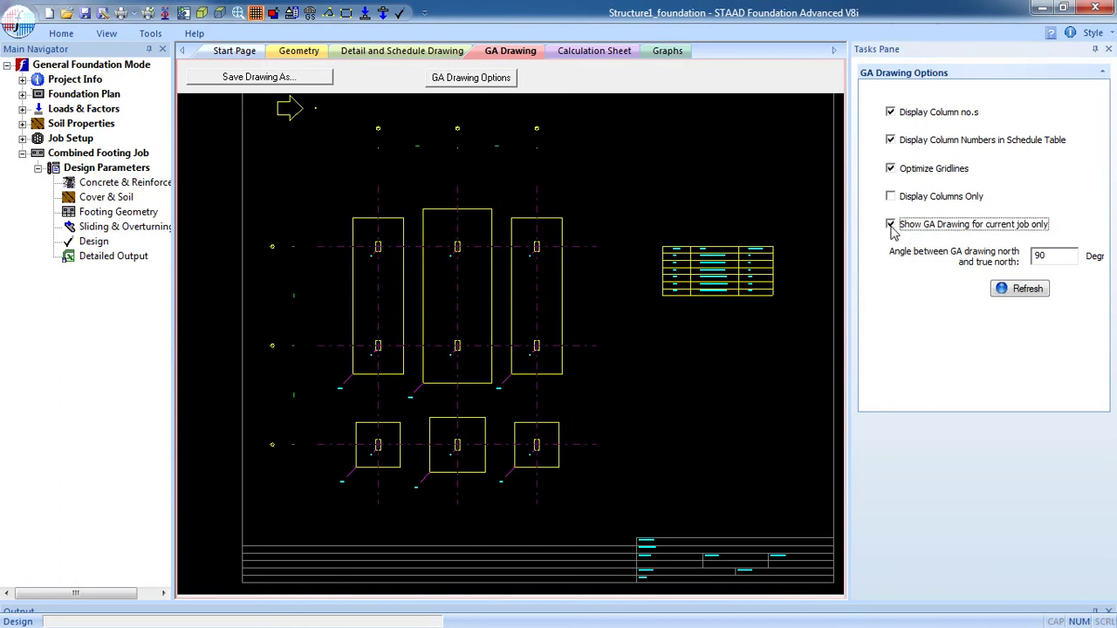
left_click(1001, 289)
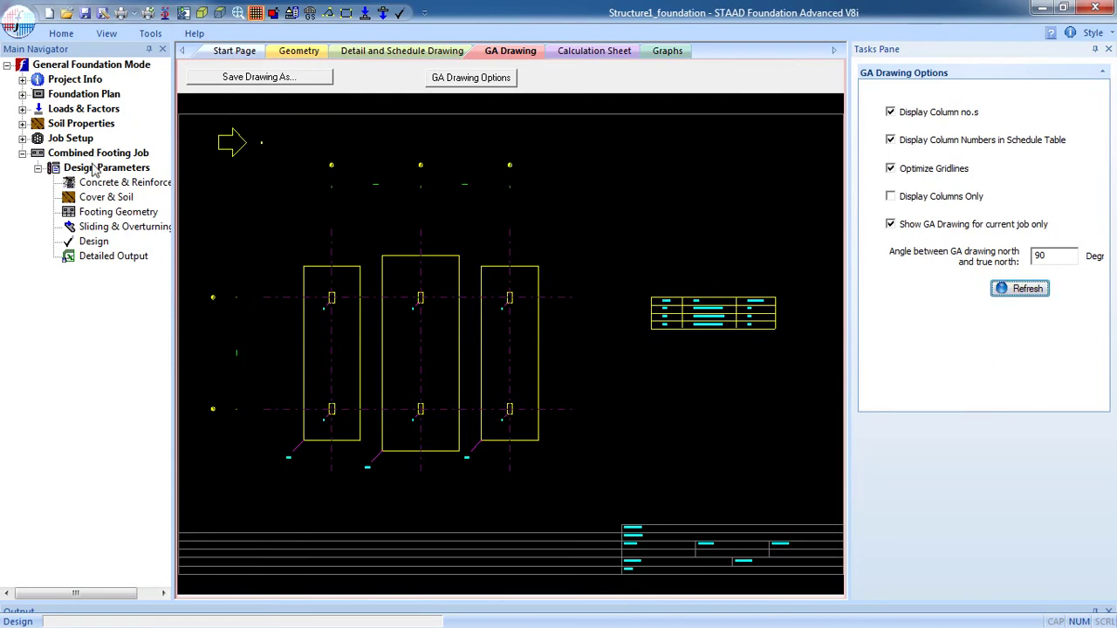
left_click(561, 367)
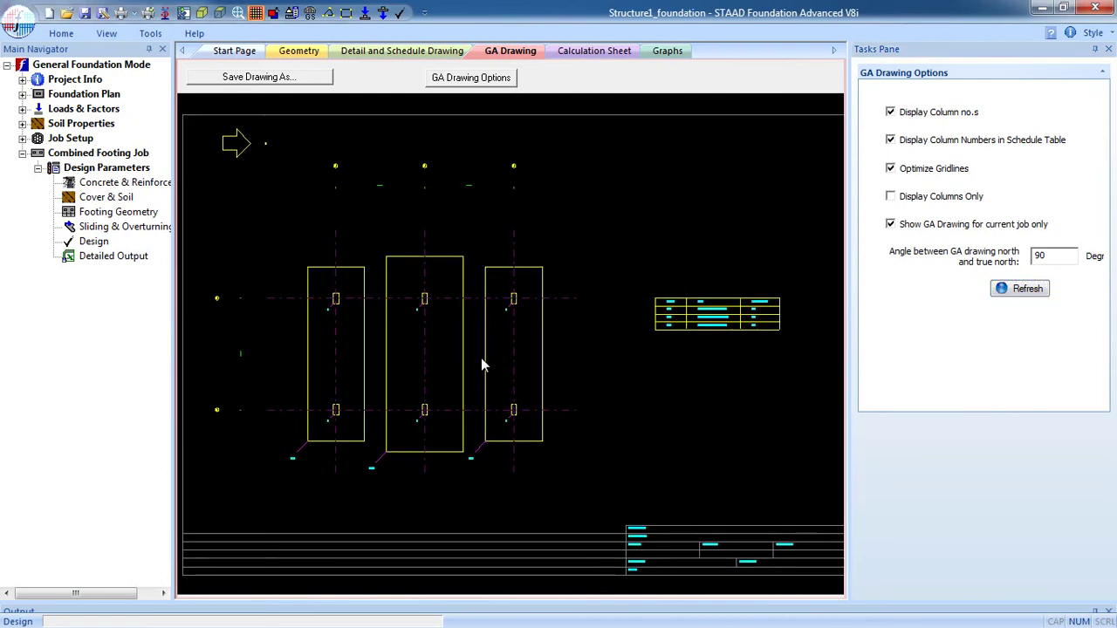
Redraw the GA drawing with all jobs' footings and zoom in on it
left_click(993, 228)
left_click(1022, 291)
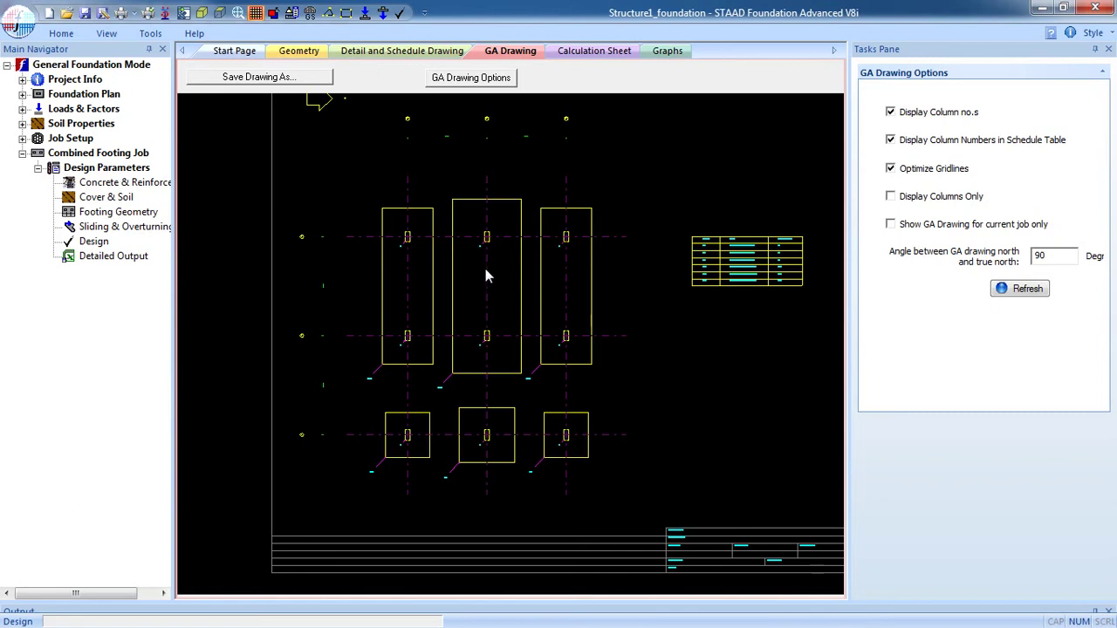
scroll(486, 275, "down", 3)
scroll(485, 270, "up", 3)
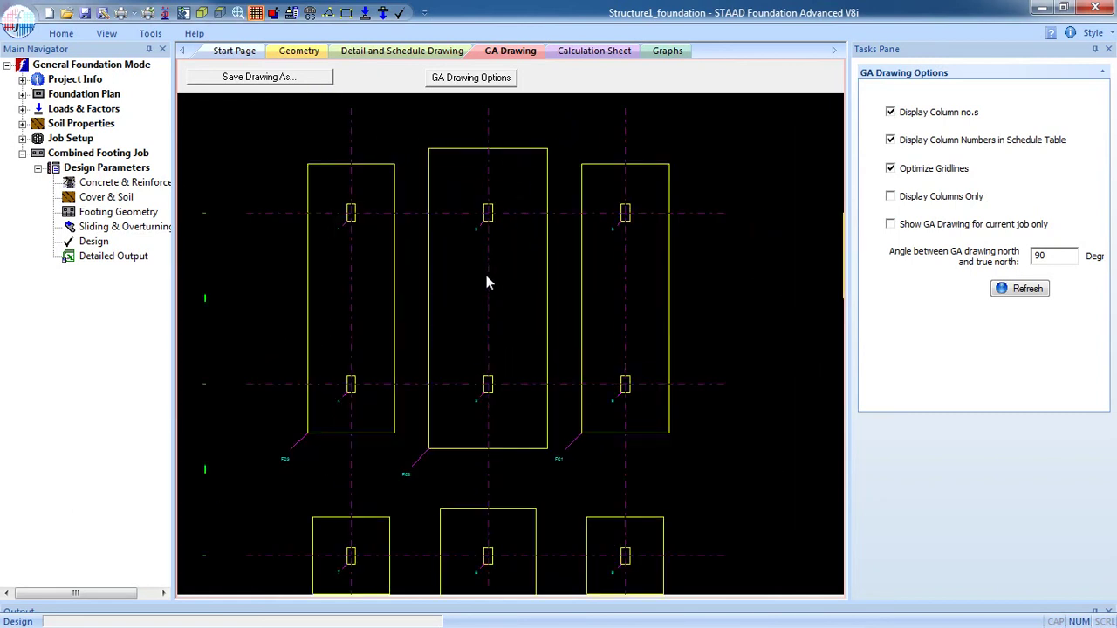
scroll(486, 278, "down", 4)
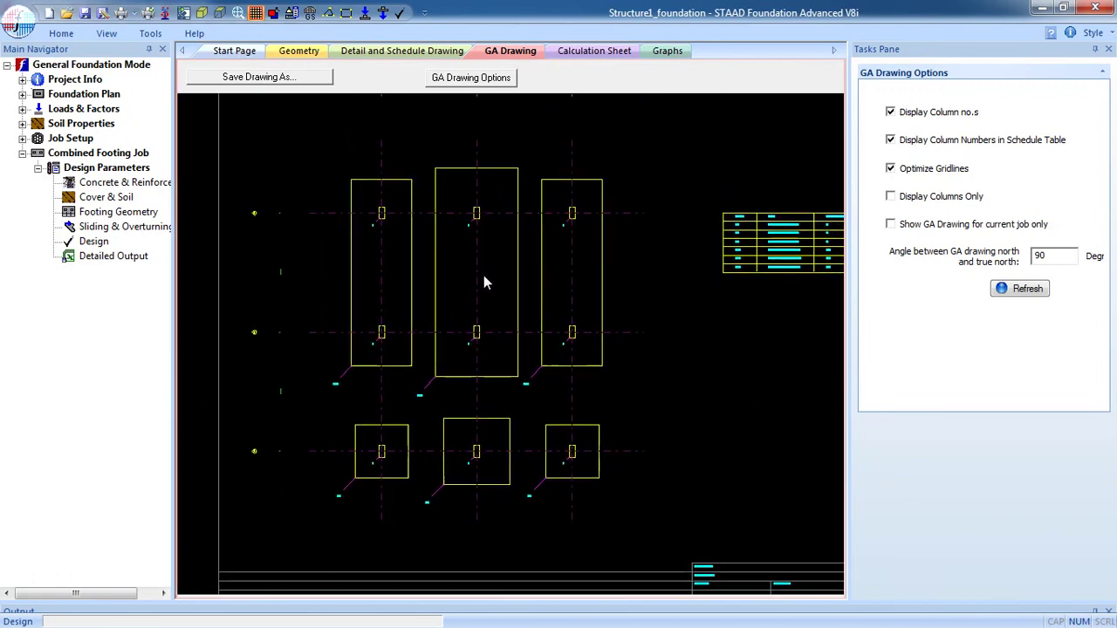
scroll(486, 281, "up", 1)
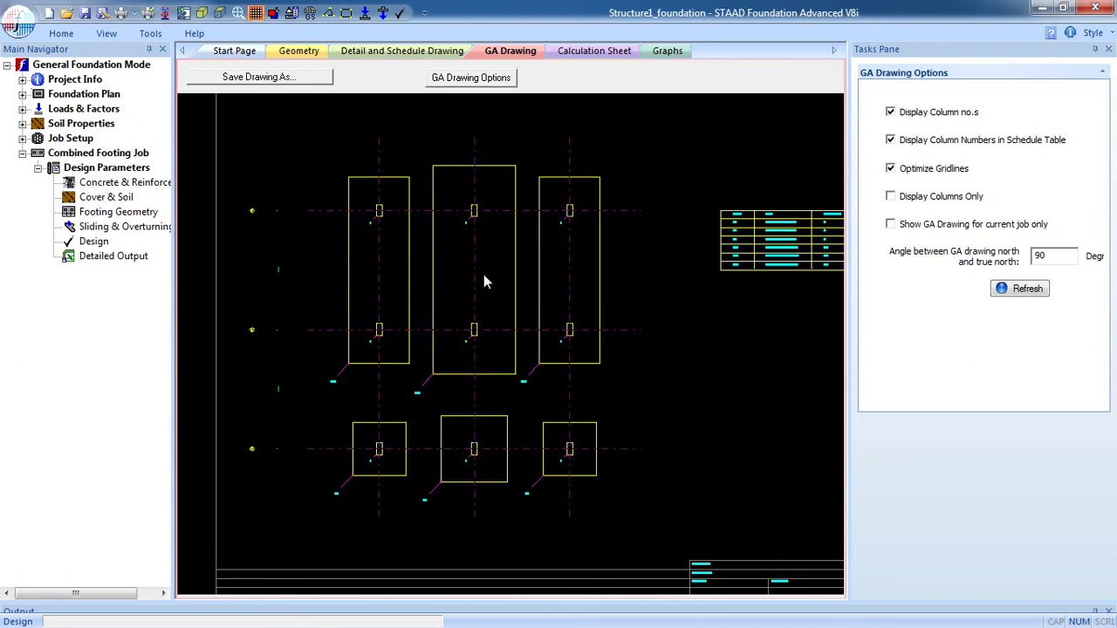
Show the 3D geometry view with the three strip footings and isolated footings 7–9, panned slightly
left_click(296, 53)
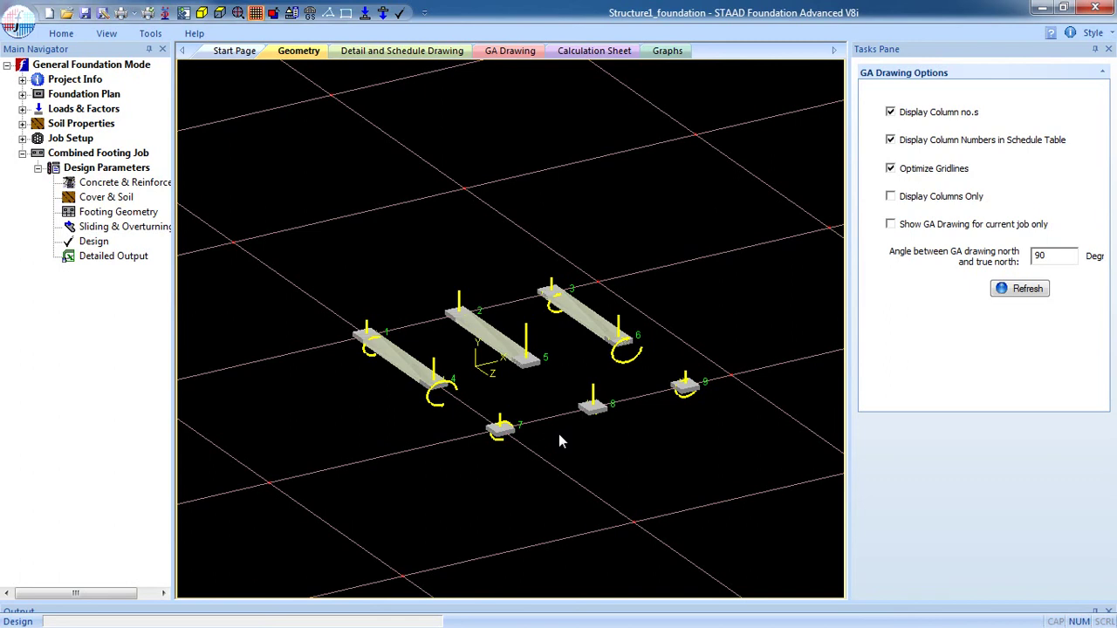
middle_click_drag(558, 434, 541, 410)
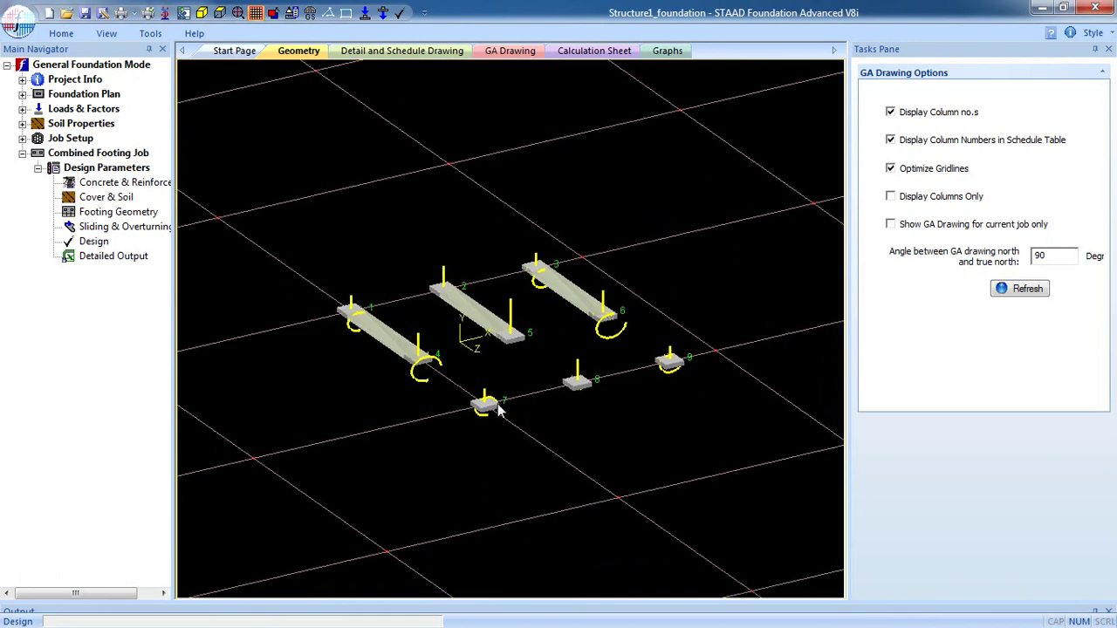